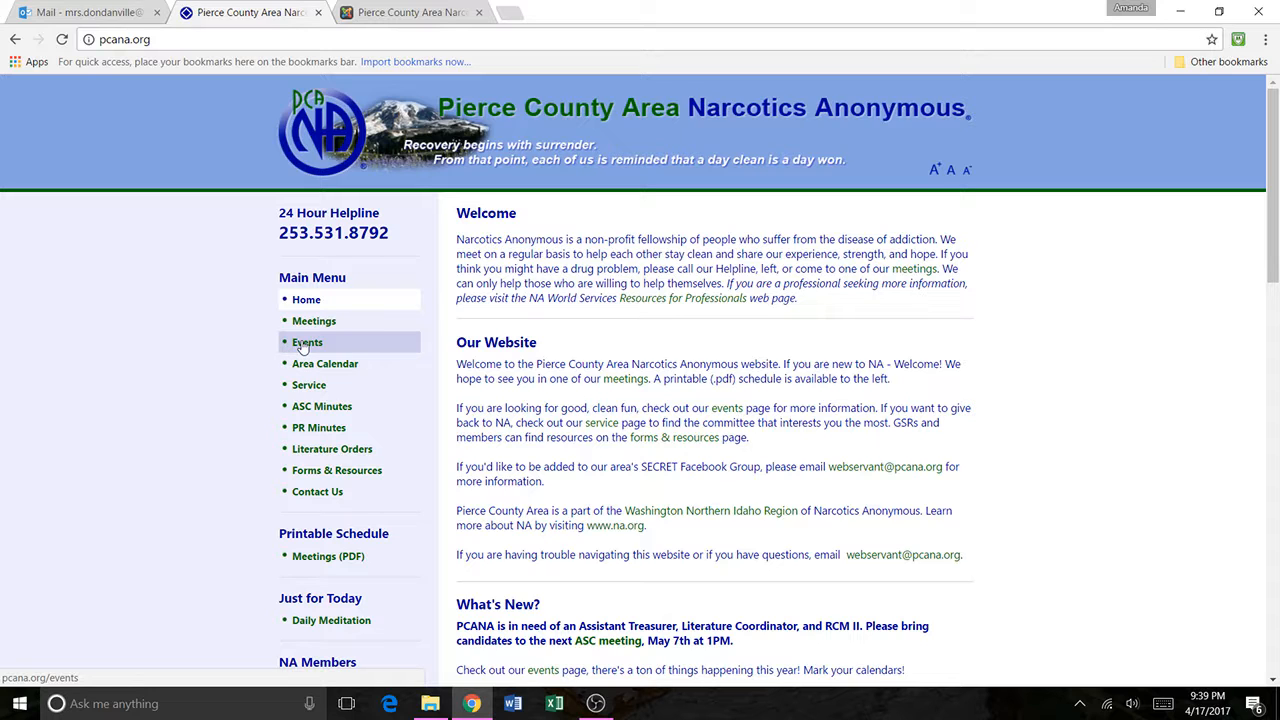
Open the site's Events page and review the dates, places and details listed under Area Events.
{"action": "left_click", "coordinate": [303, 345]}
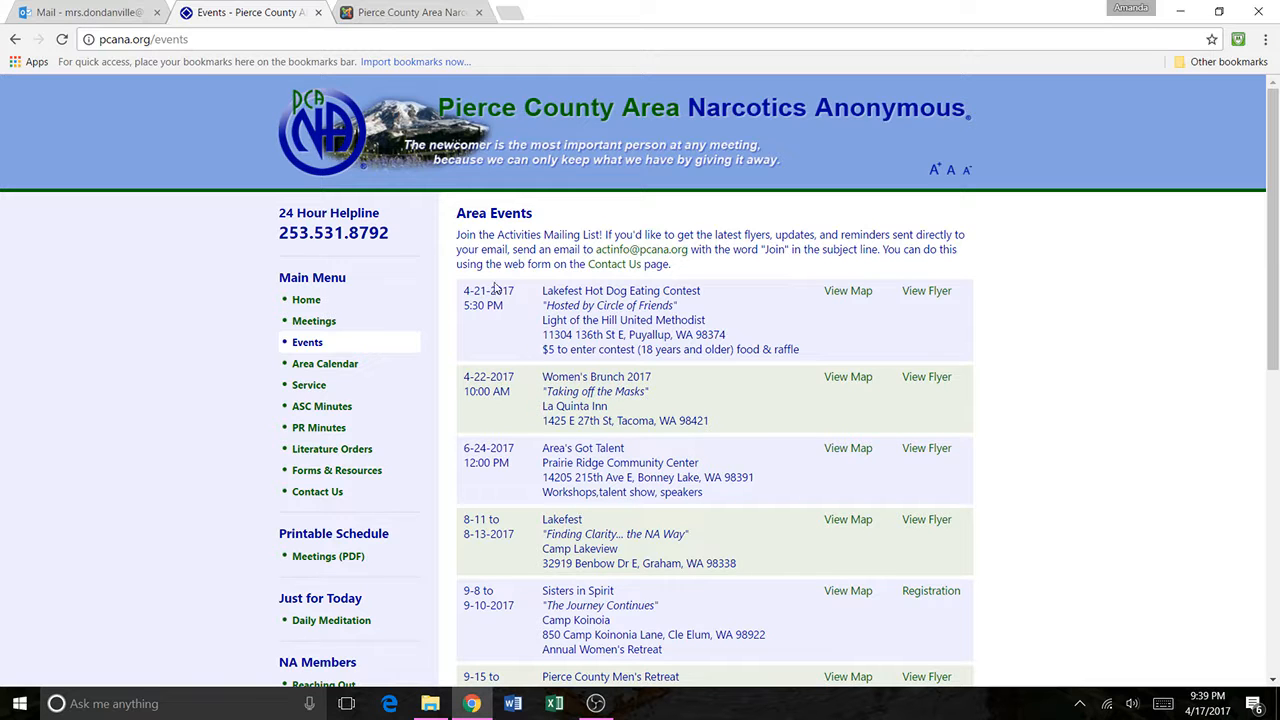
{"action": "left_click_drag", "start_coordinate": [464, 292], "coordinate": [515, 290]}
{"action": "scroll", "coordinate": [553, 342], "scroll_direction": "down", "scroll_amount": 6}
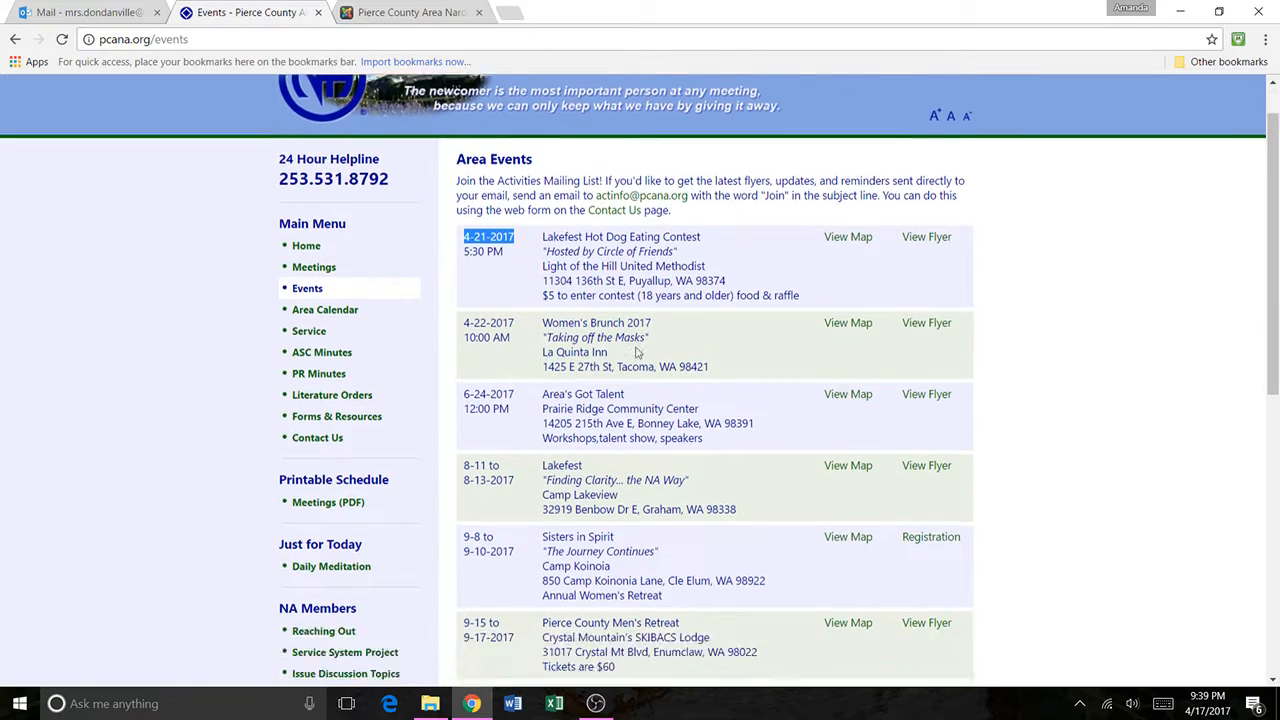
{"action": "scroll", "coordinate": [637, 347], "scroll_direction": "up", "scroll_amount": 6}
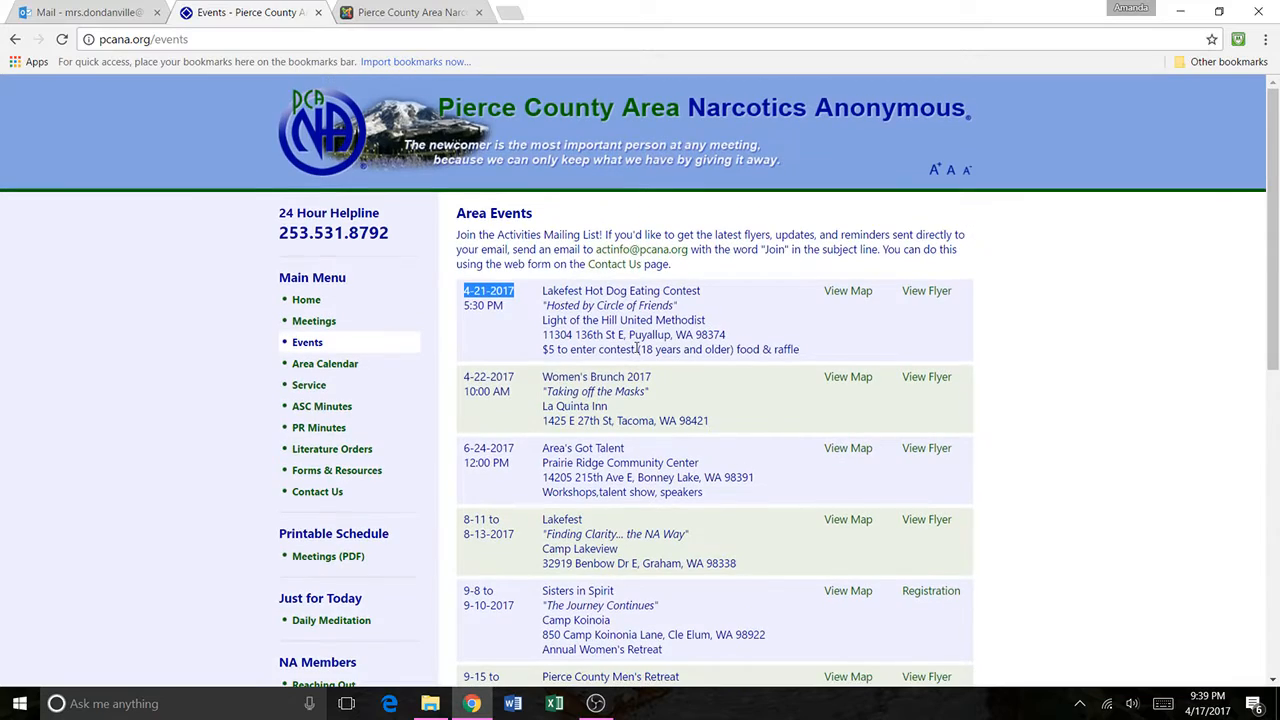
{"action": "scroll", "coordinate": [517, 407], "scroll_direction": "down", "scroll_amount": 2}
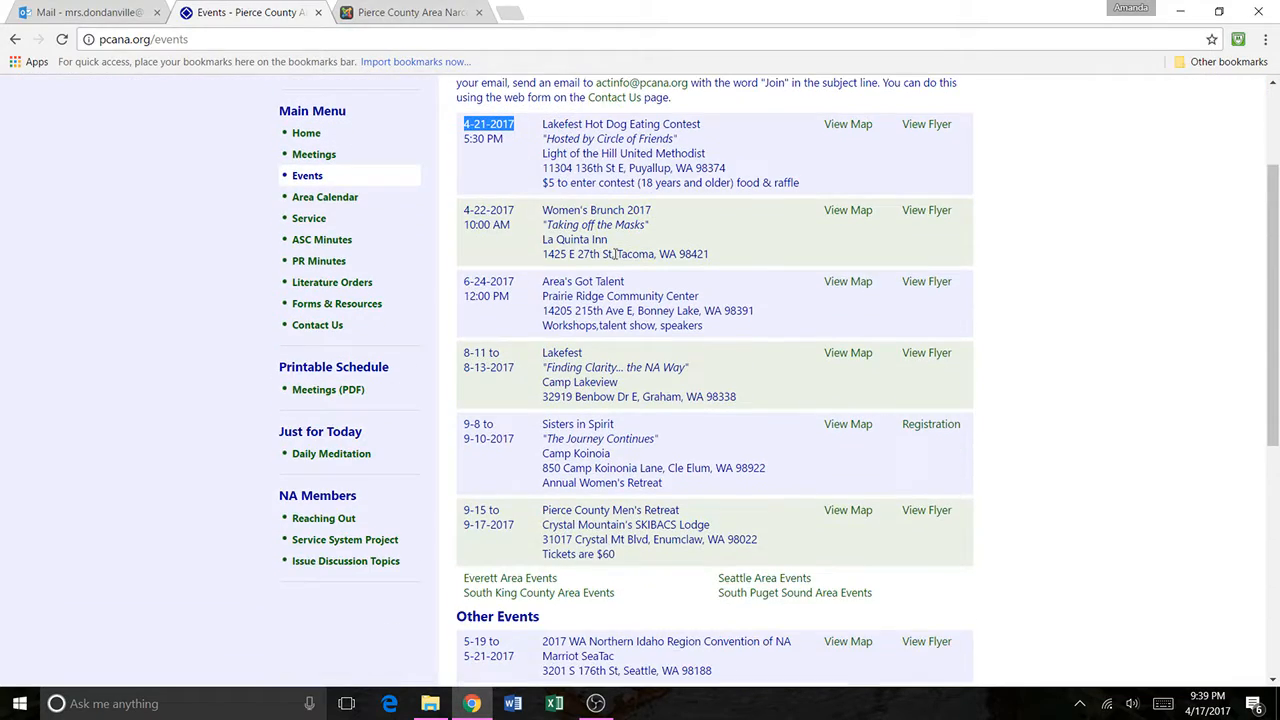
Examine the Other Events and World Events listings and the links to neighbouring areas' events on the Events page.
{"action": "scroll", "coordinate": [678, 487], "scroll_direction": "down", "scroll_amount": 3}
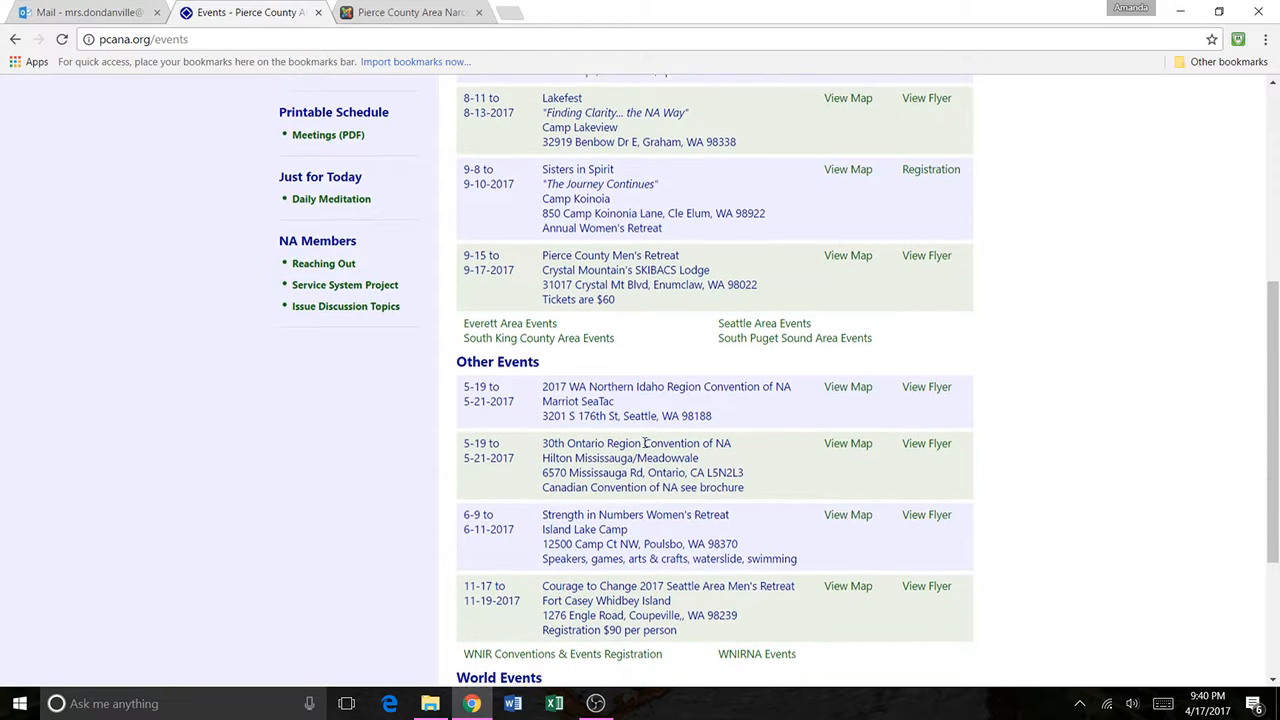
{"action": "scroll", "coordinate": [679, 486], "scroll_direction": "down", "scroll_amount": 1}
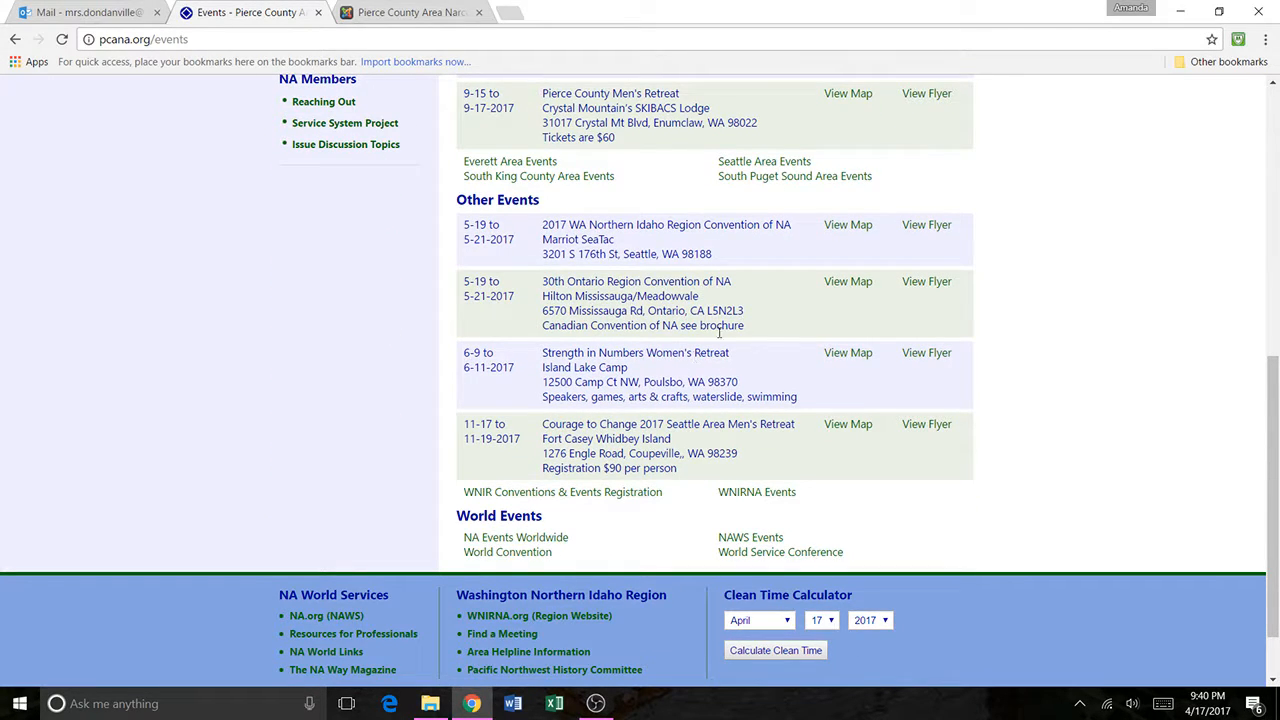
{"action": "left_click_drag", "start_coordinate": [758, 328], "coordinate": [541, 283]}
{"action": "left_click", "coordinate": [543, 311]}
{"action": "scroll", "coordinate": [510, 470], "scroll_direction": "up", "scroll_amount": 1}
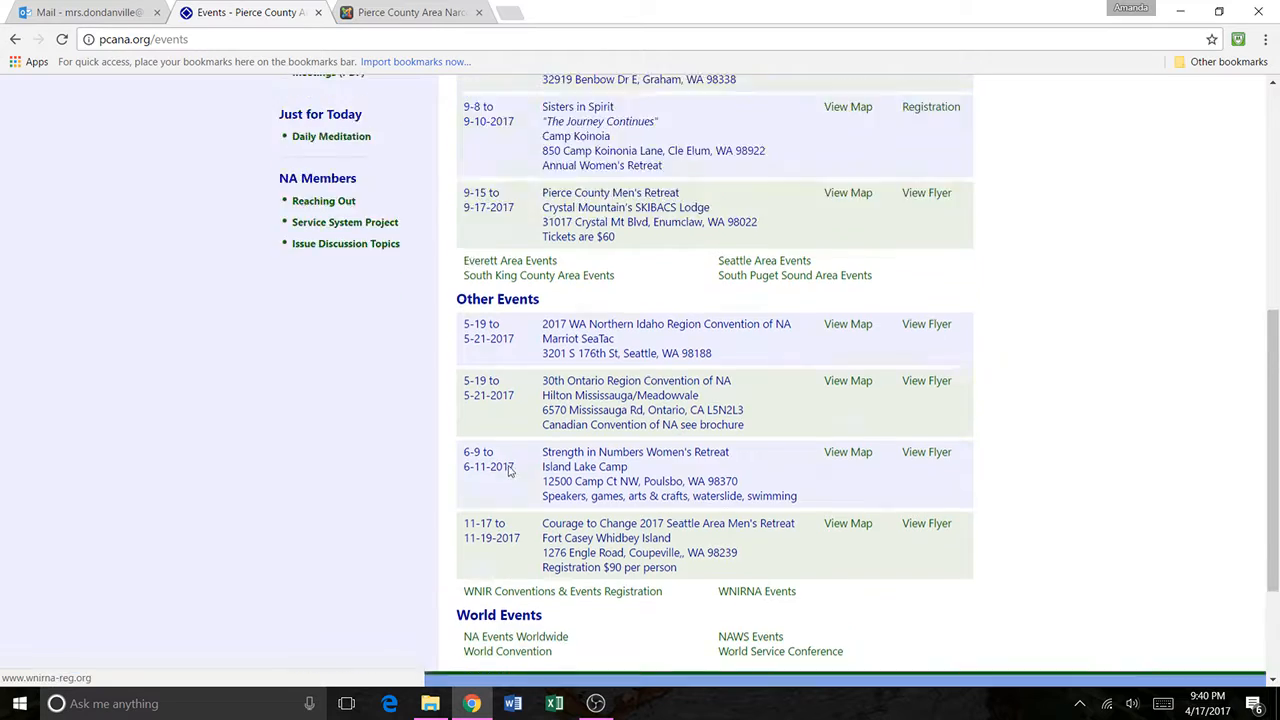
{"action": "scroll", "coordinate": [510, 470], "scroll_direction": "up", "scroll_amount": 2}
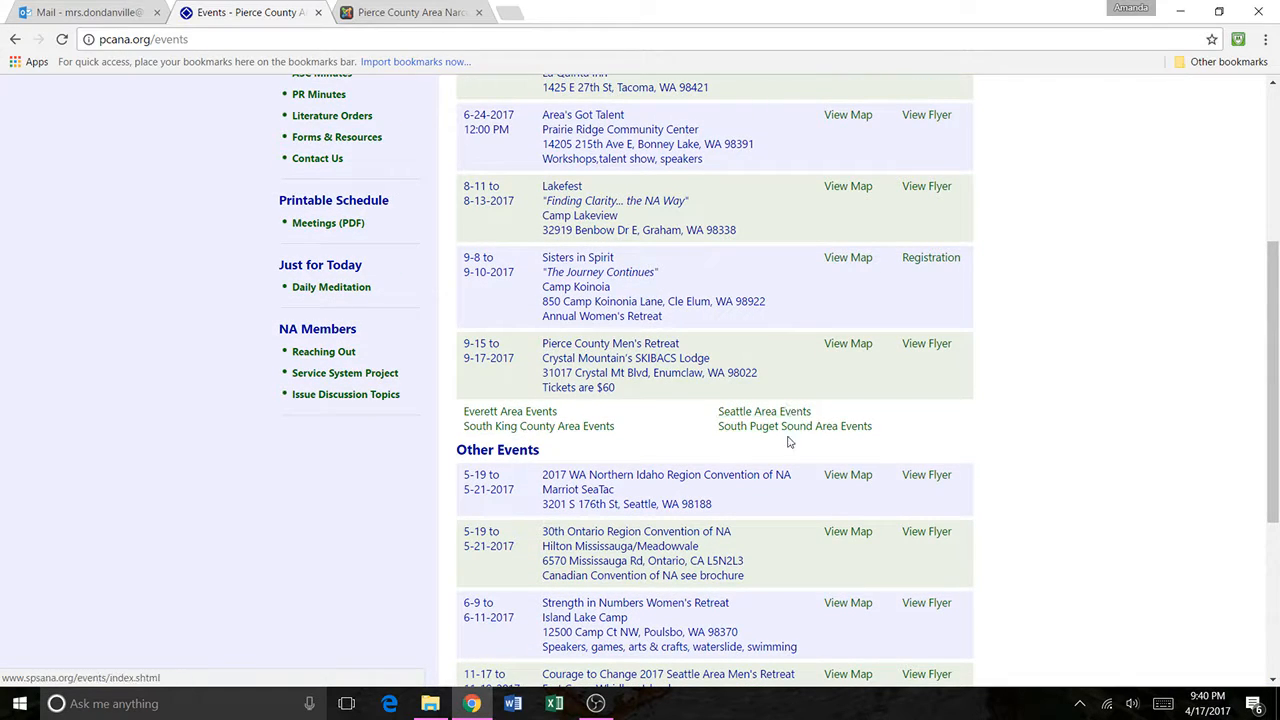
{"action": "scroll", "coordinate": [630, 437], "scroll_direction": "up", "scroll_amount": 3}
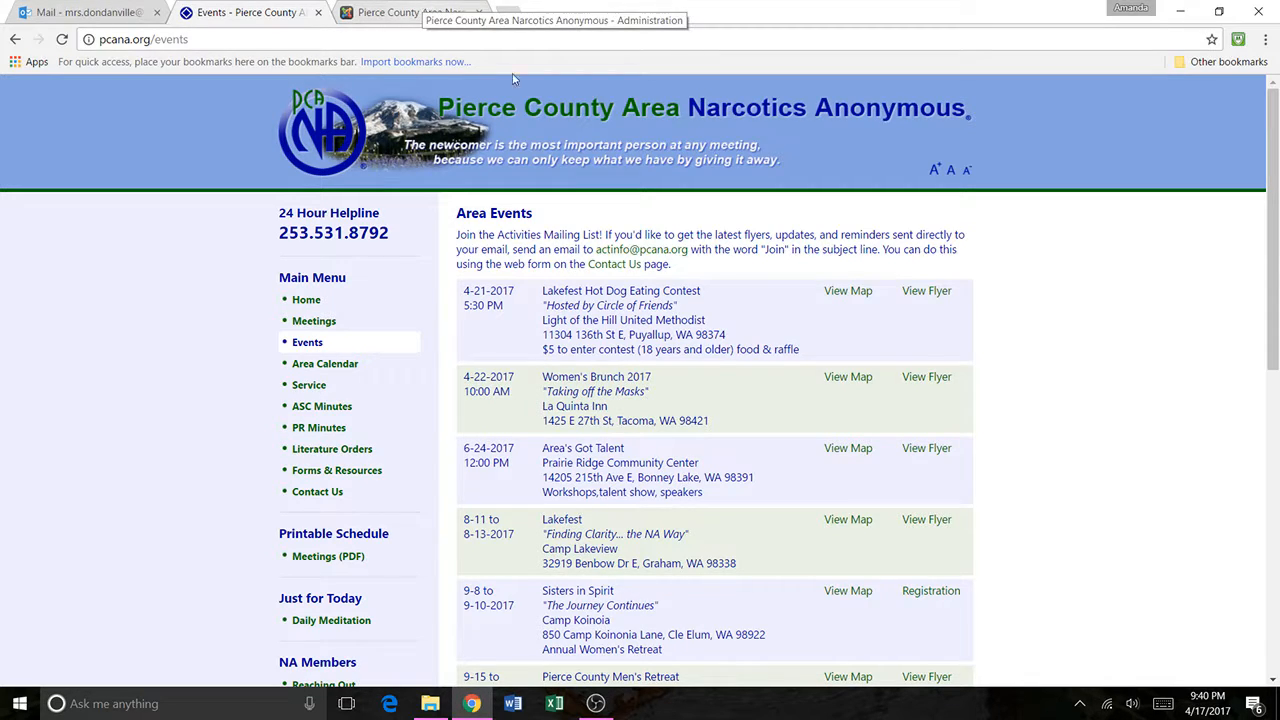
{"action": "scroll", "coordinate": [810, 340], "scroll_direction": "down", "scroll_amount": 2}
{"action": "scroll", "coordinate": [828, 320], "scroll_direction": "down", "scroll_amount": 5}
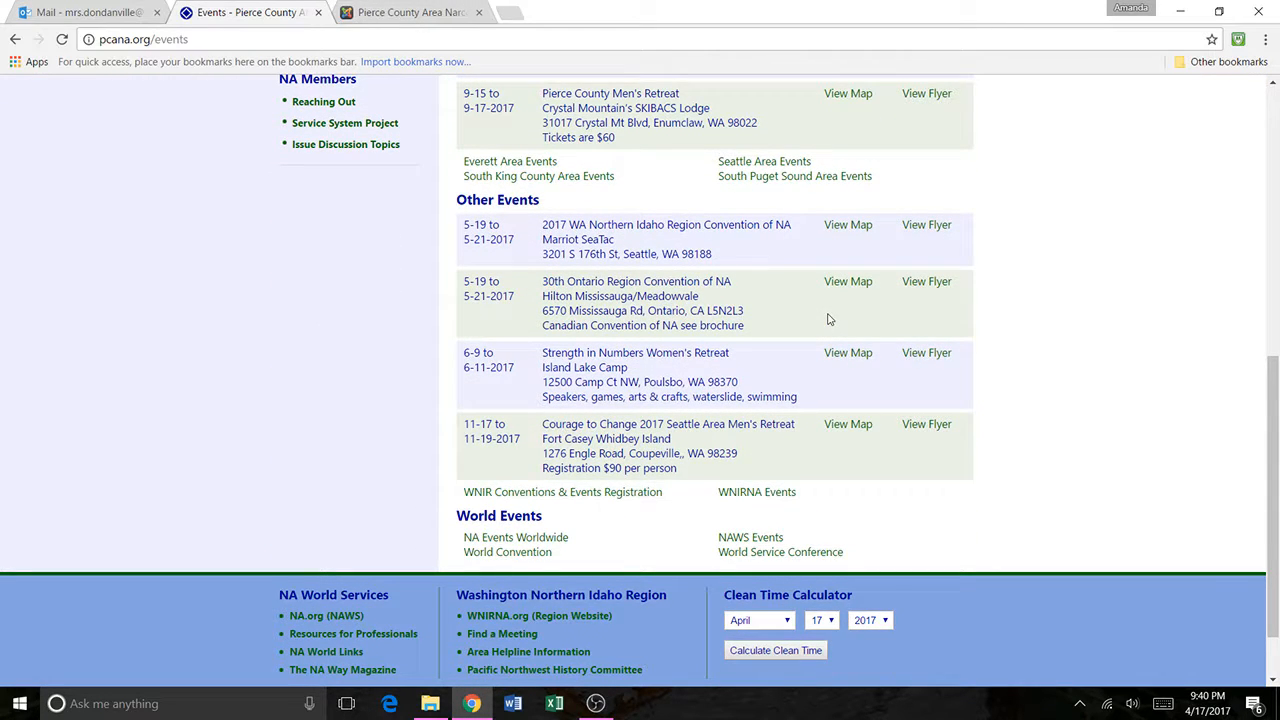
{"action": "scroll", "coordinate": [683, 330], "scroll_direction": "up", "scroll_amount": 2}
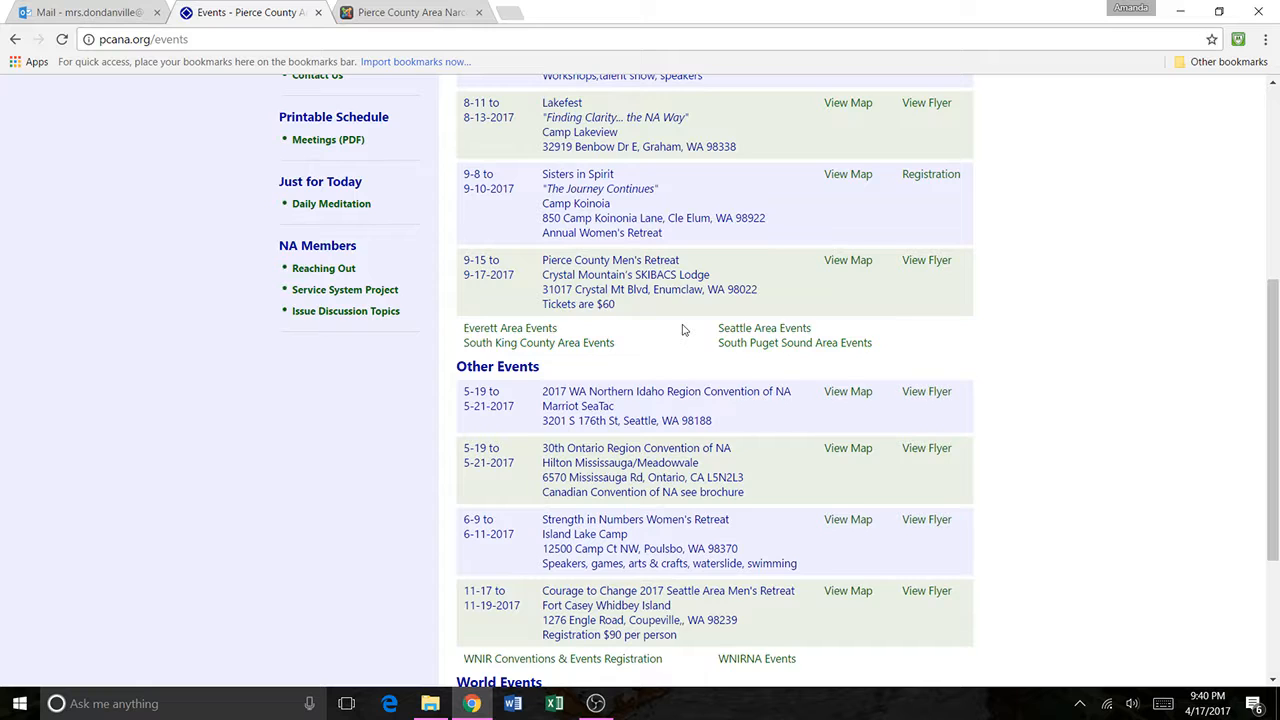
{"action": "scroll", "coordinate": [683, 330], "scroll_direction": "up", "scroll_amount": 5}
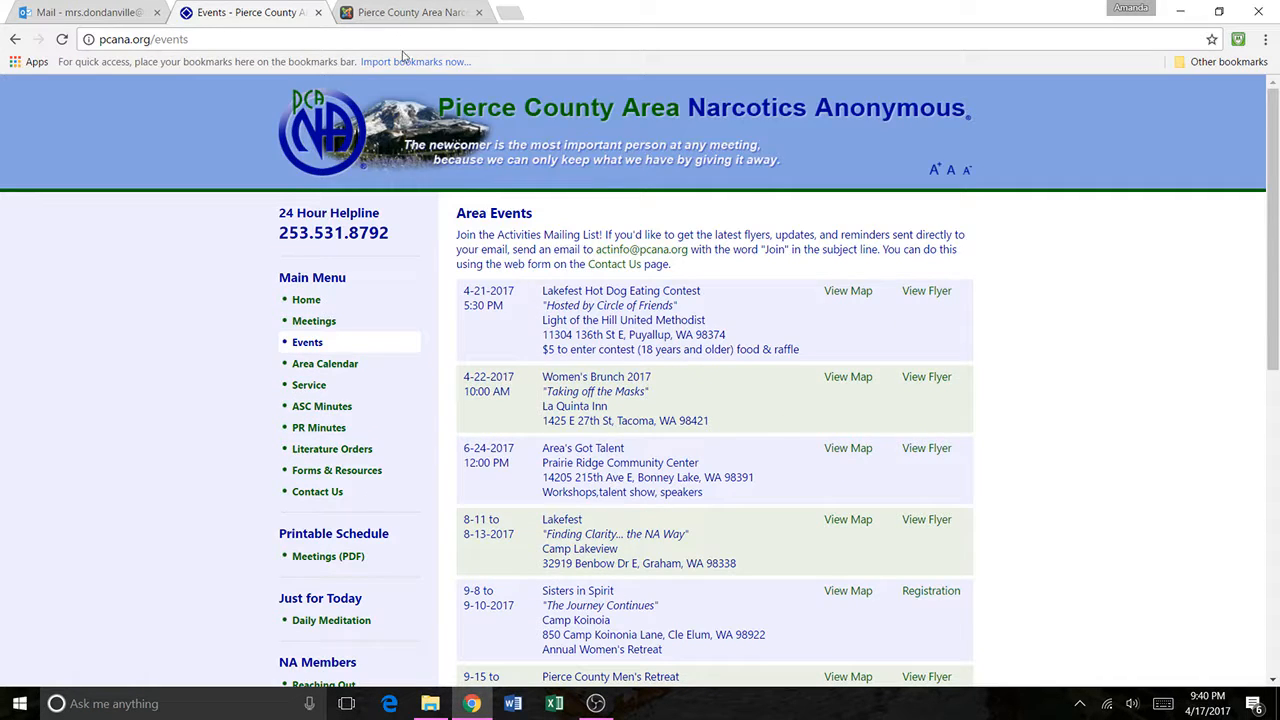
Log in to the Joomla administration site and open the Event Manager to review its events list.
{"action": "left_click", "coordinate": [397, 14]}
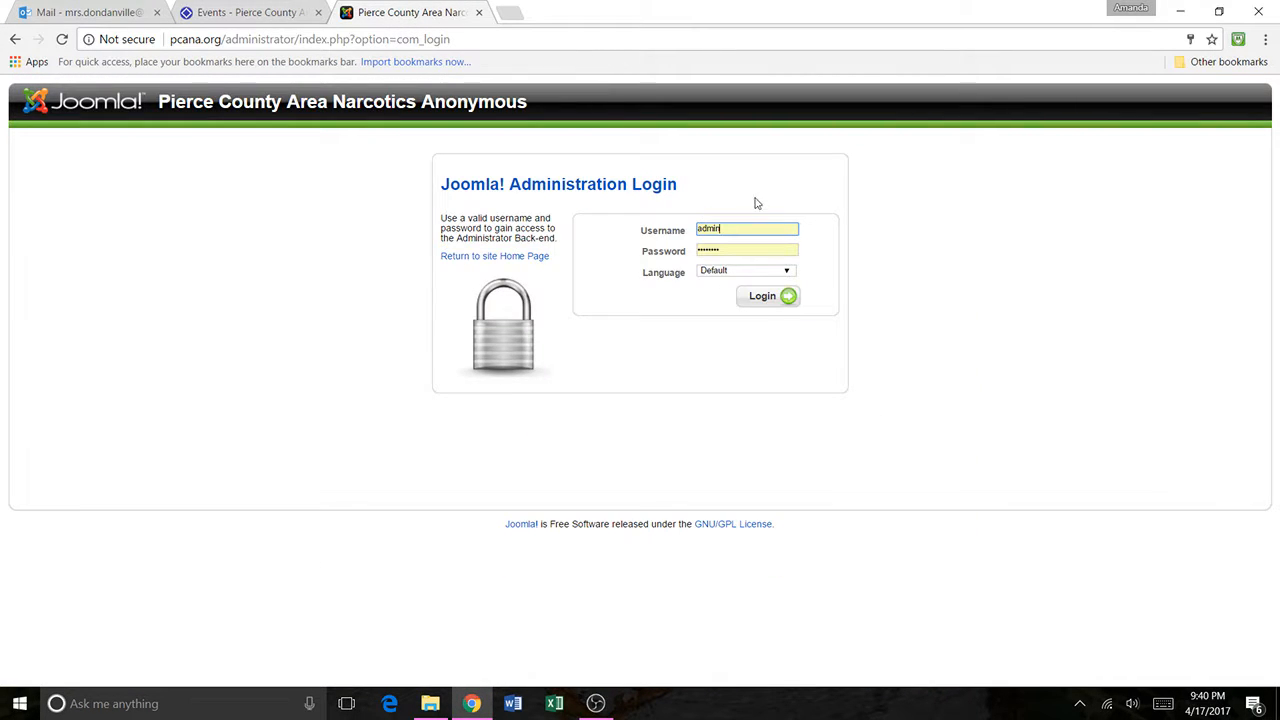
{"action": "left_click", "coordinate": [768, 297]}
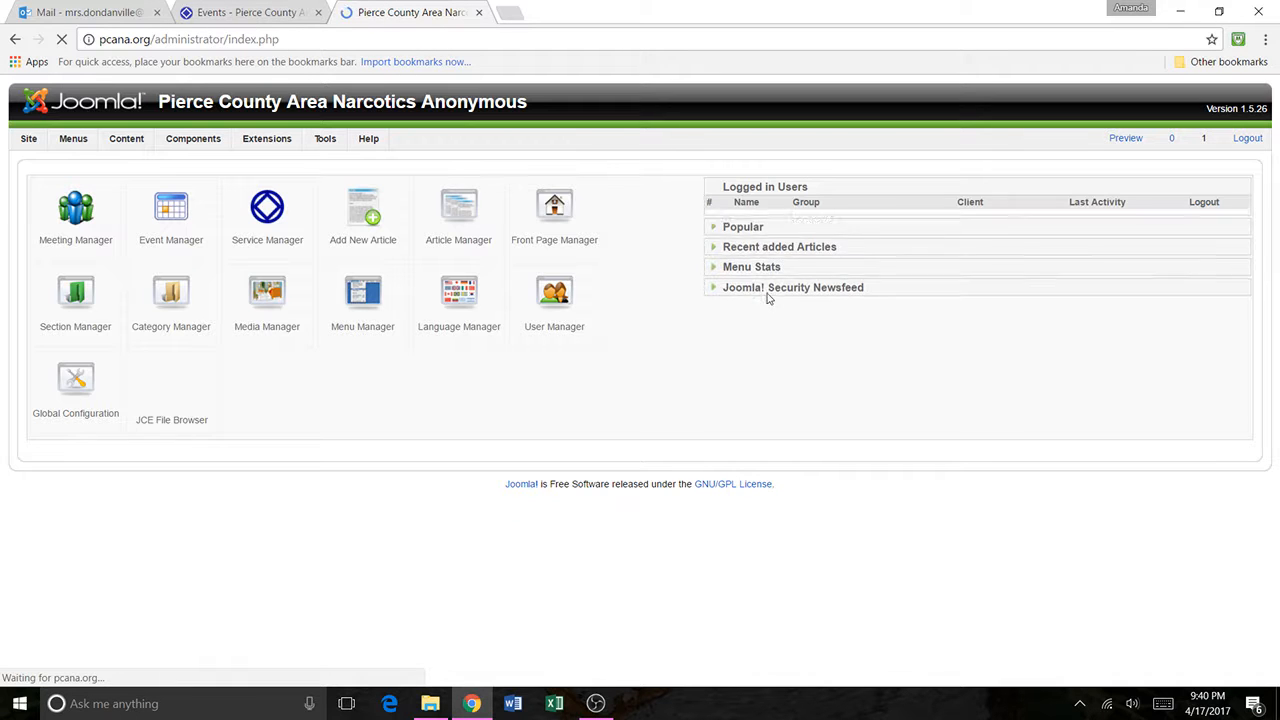
{"action": "left_click", "coordinate": [172, 218]}
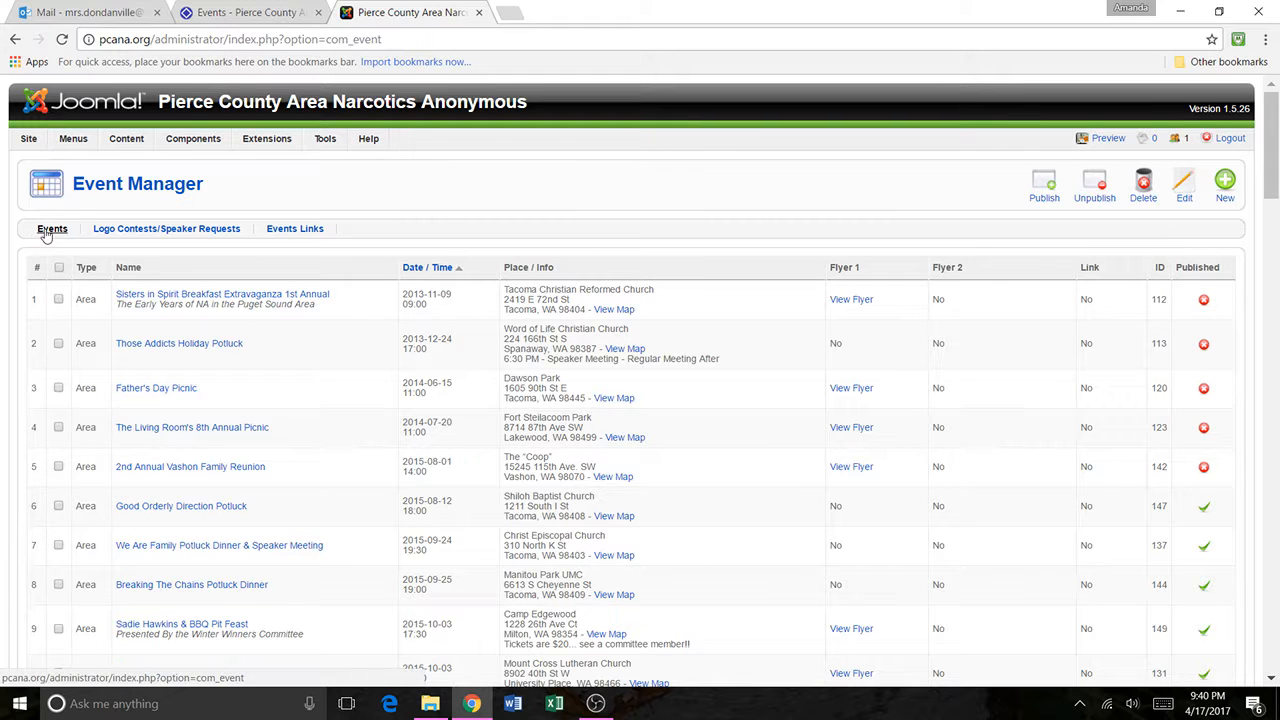
{"action": "scroll", "coordinate": [745, 278], "scroll_direction": "down", "scroll_amount": 1}
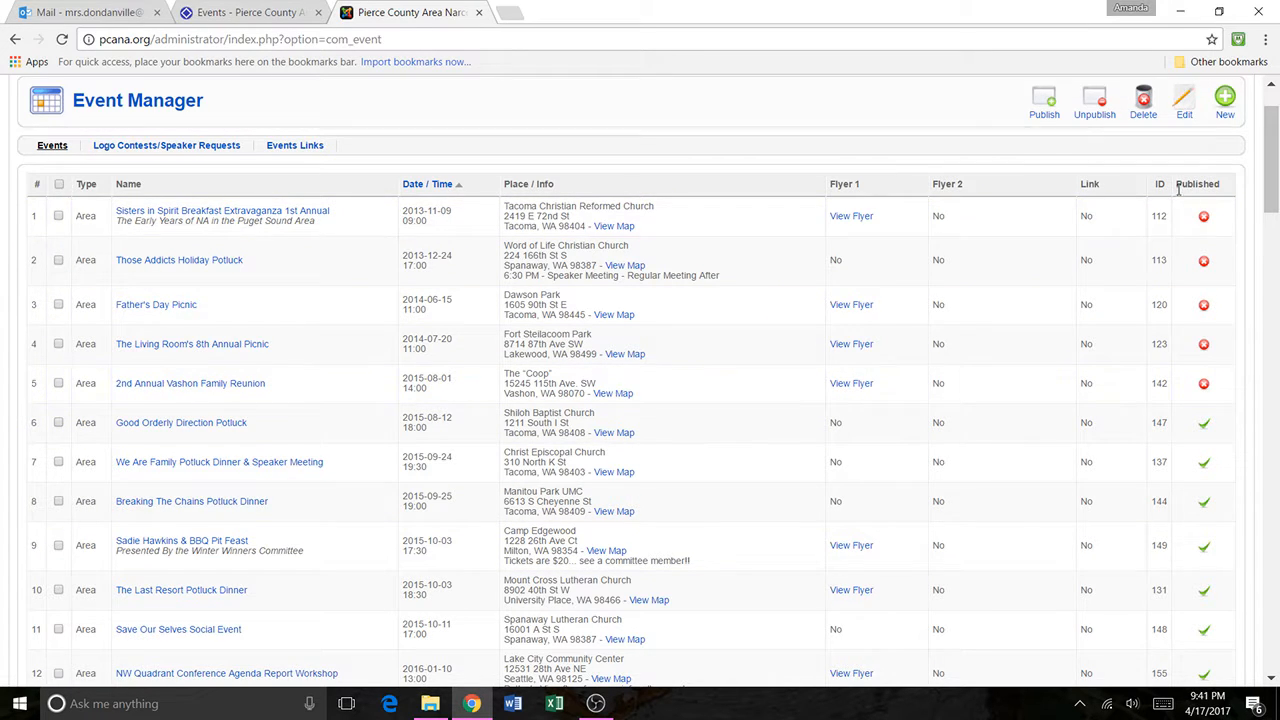
{"action": "scroll", "coordinate": [1212, 230], "scroll_direction": "down", "scroll_amount": 2}
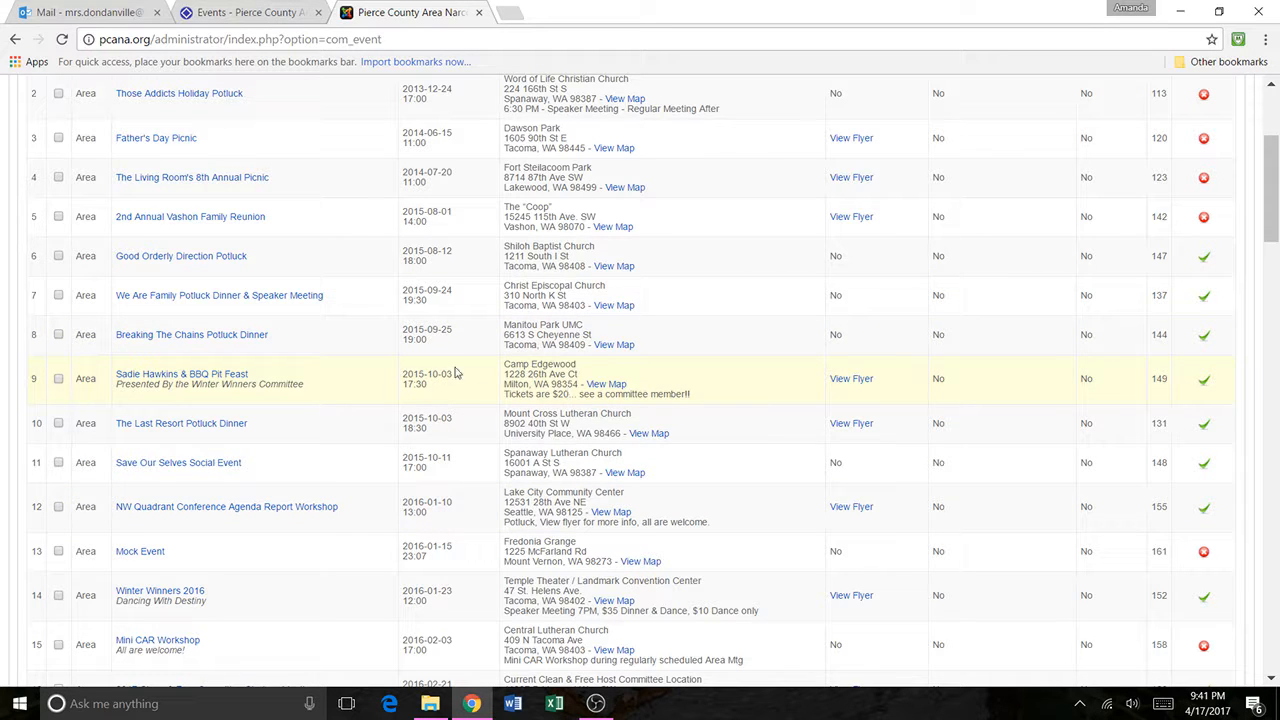
{"action": "scroll", "coordinate": [350, 408], "scroll_direction": "up", "scroll_amount": 3}
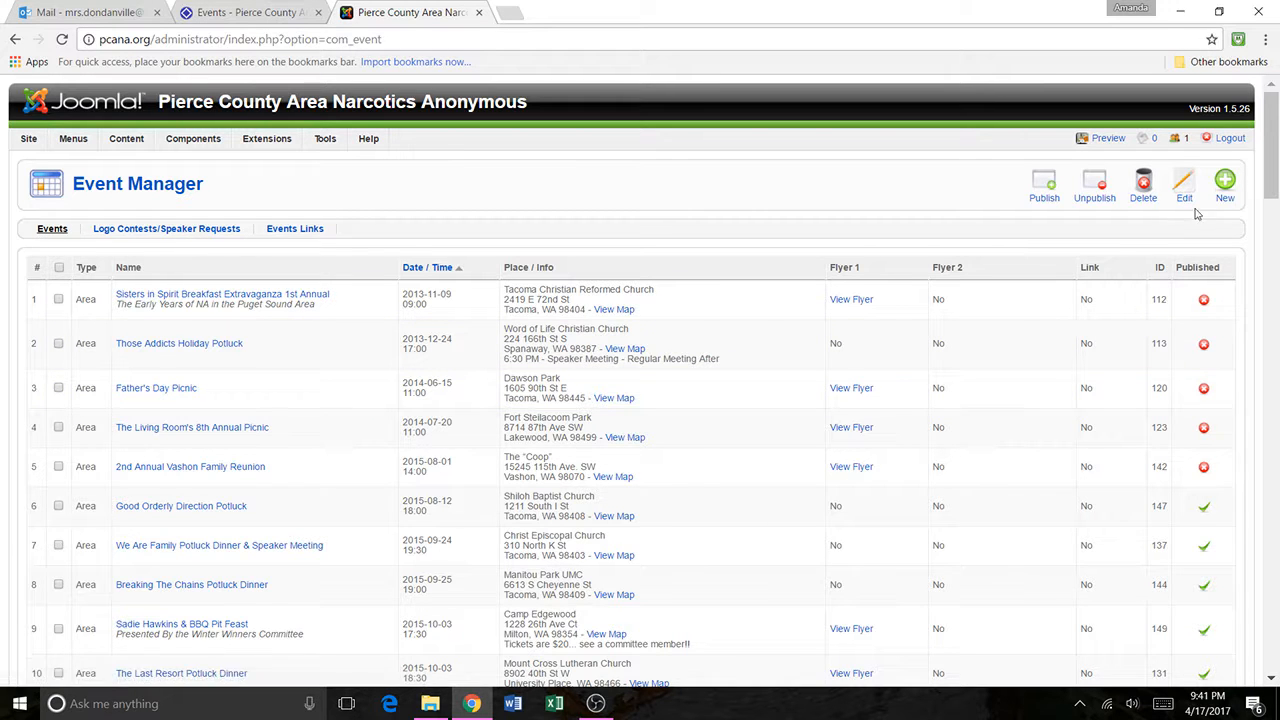
Create a new Area event and name it Youtube.
{"action": "left_click", "coordinate": [1222, 190]}
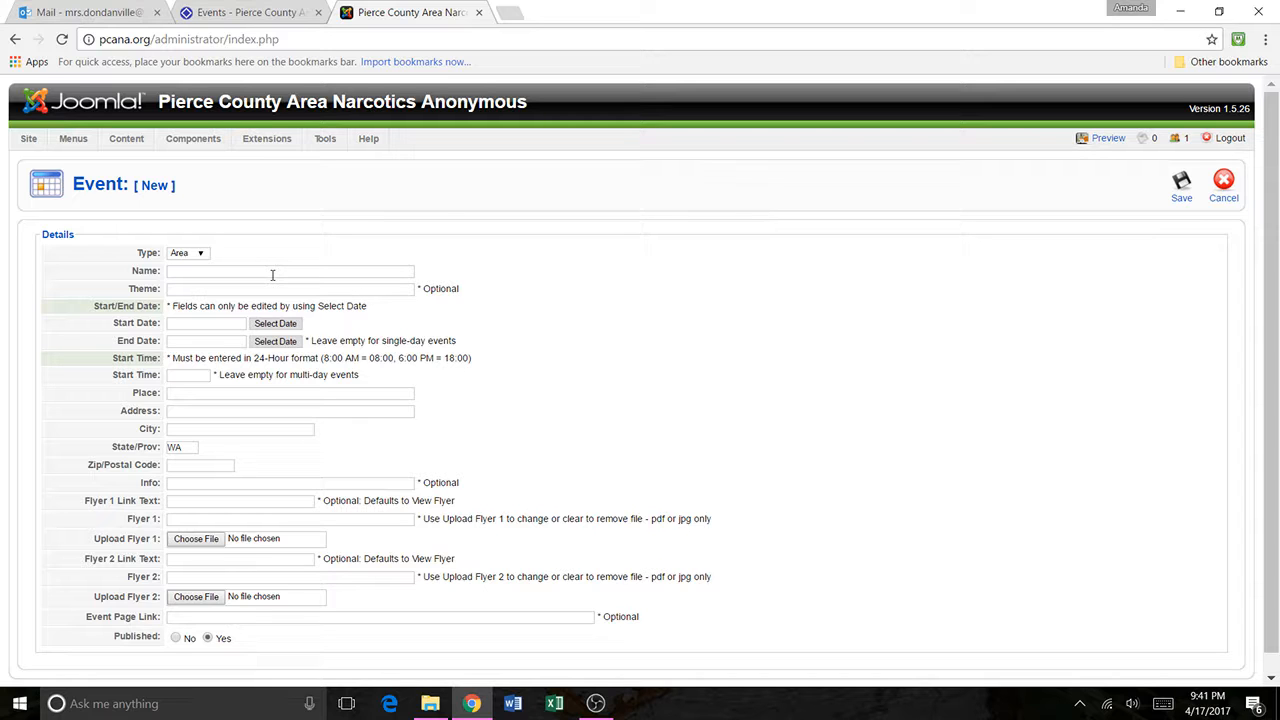
{"action": "scroll", "coordinate": [277, 267], "scroll_direction": "down", "scroll_amount": 1}
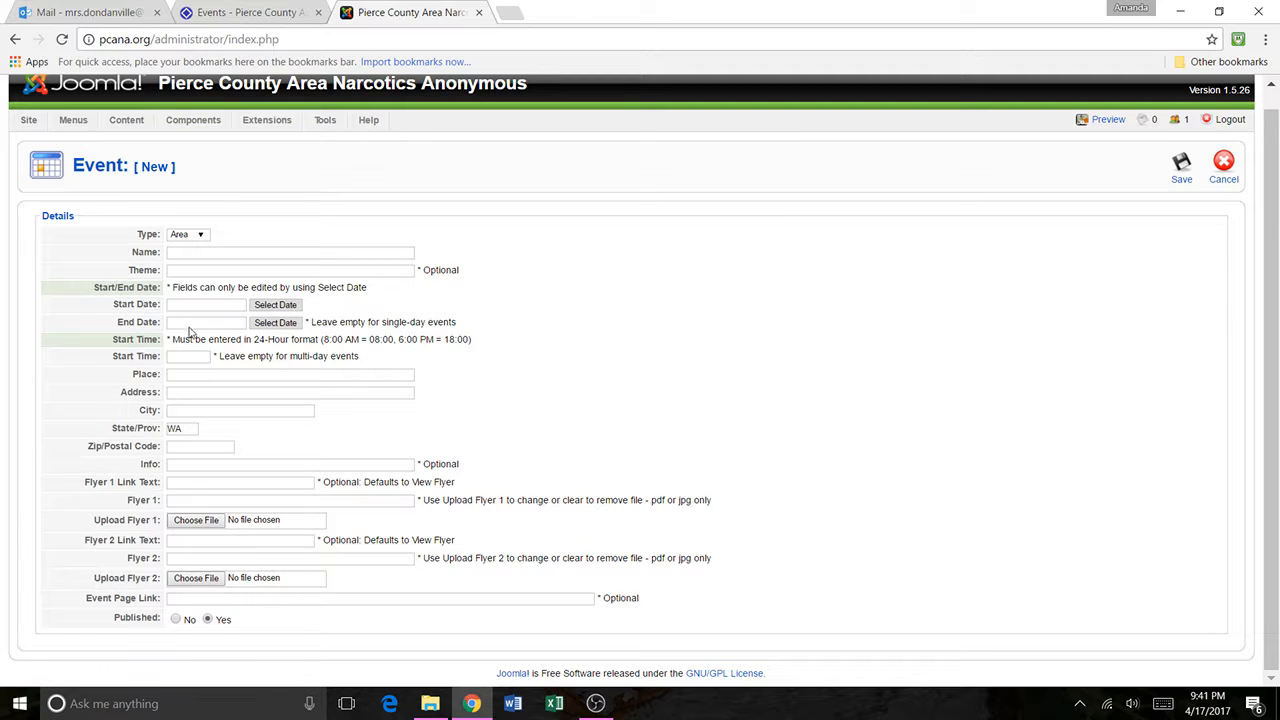
{"action": "left_click", "coordinate": [198, 255]}
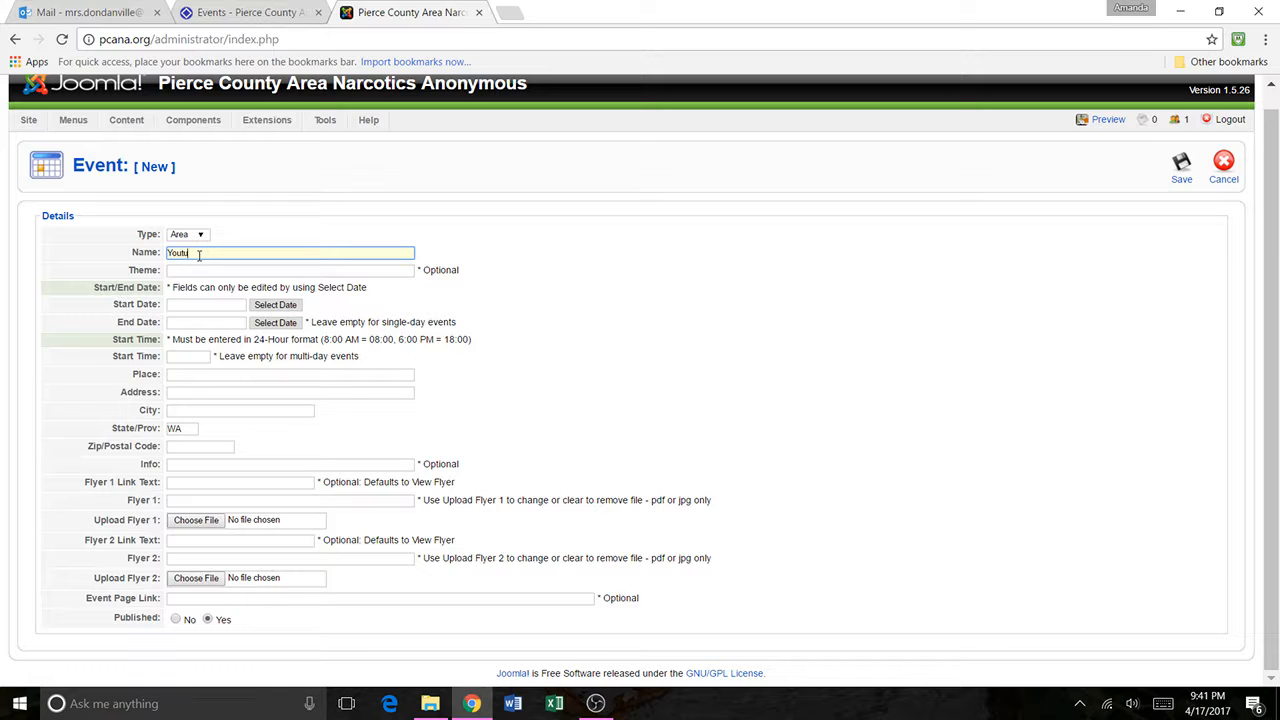
{"action": "key", "text": "Tab"}
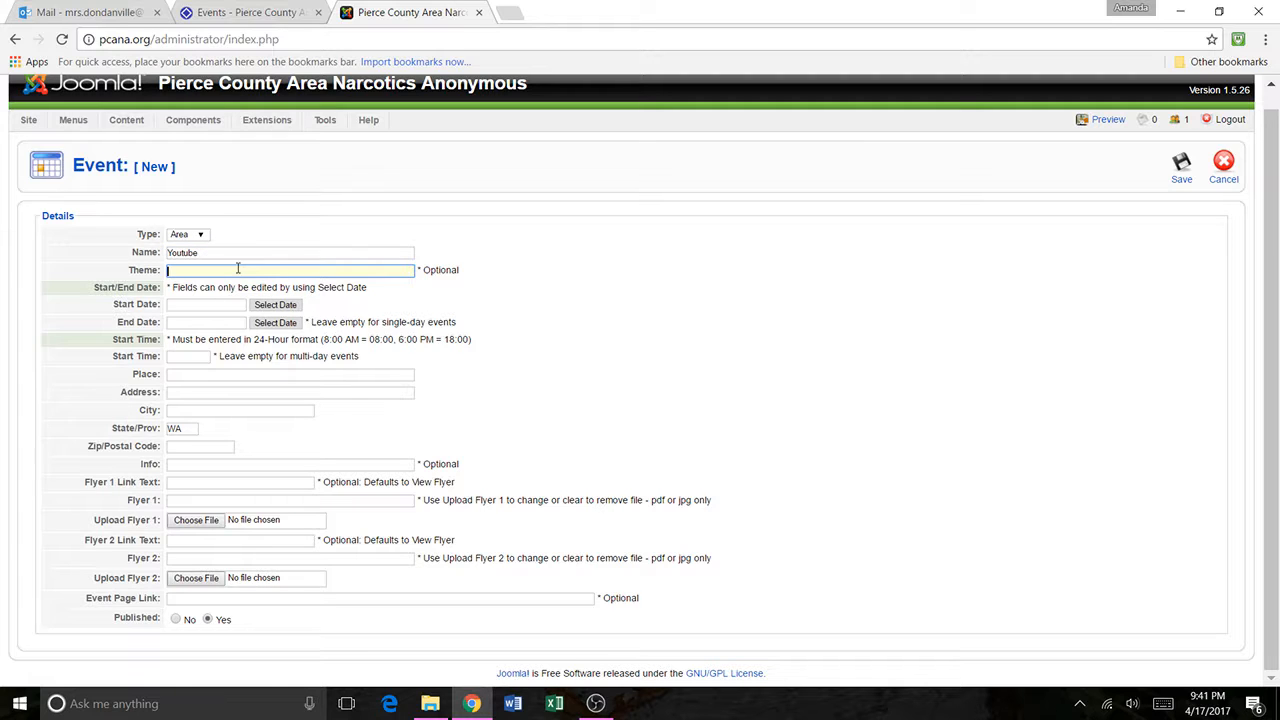
Check how event themes appear on the public Events page, using the hot dog contest and Women's Brunch entries, and return to the event form.
{"action": "left_click", "coordinate": [296, 12]}
{"action": "left_click_drag", "start_coordinate": [541, 298], "coordinate": [692, 304]}
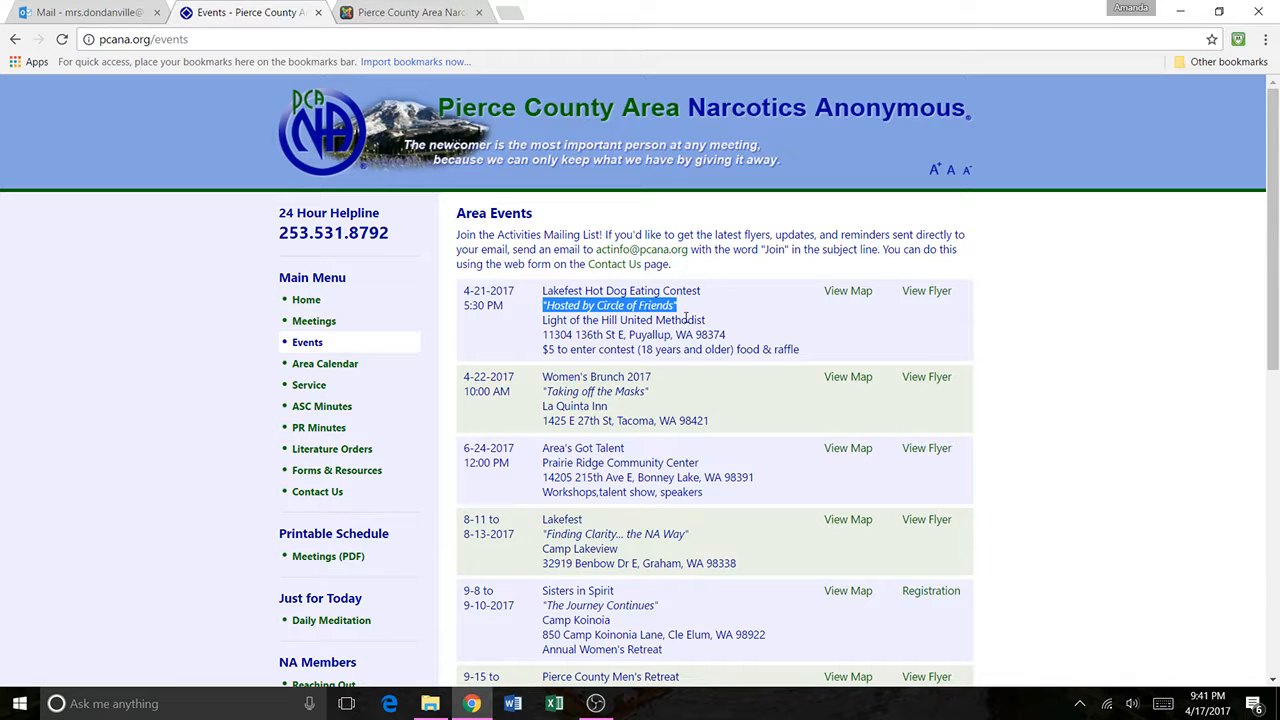
{"action": "left_click_drag", "start_coordinate": [640, 393], "coordinate": [549, 392]}
{"action": "left_click", "coordinate": [384, 12]}
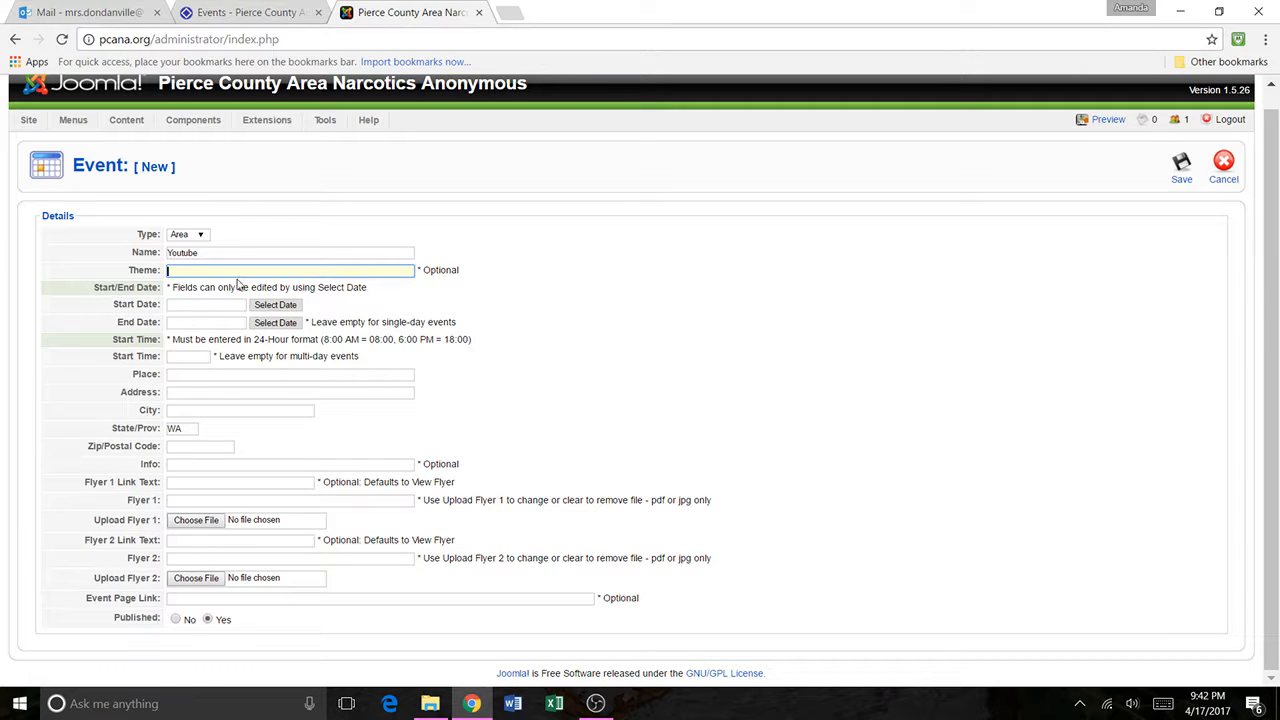
{"action": "left_click", "coordinate": [203, 312]}
{"action": "left_click", "coordinate": [272, 305]}
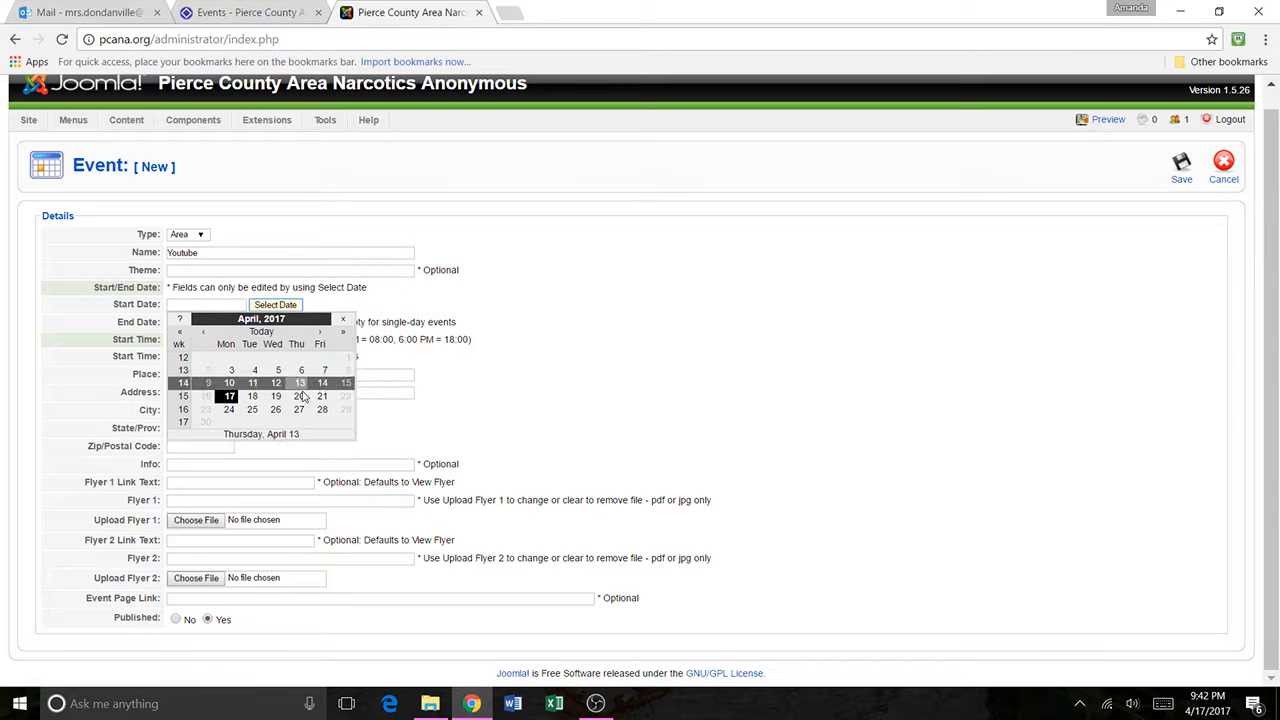
{"action": "left_click", "coordinate": [390, 315]}
{"action": "left_click", "coordinate": [269, 323]}
{"action": "left_click", "coordinate": [427, 364]}
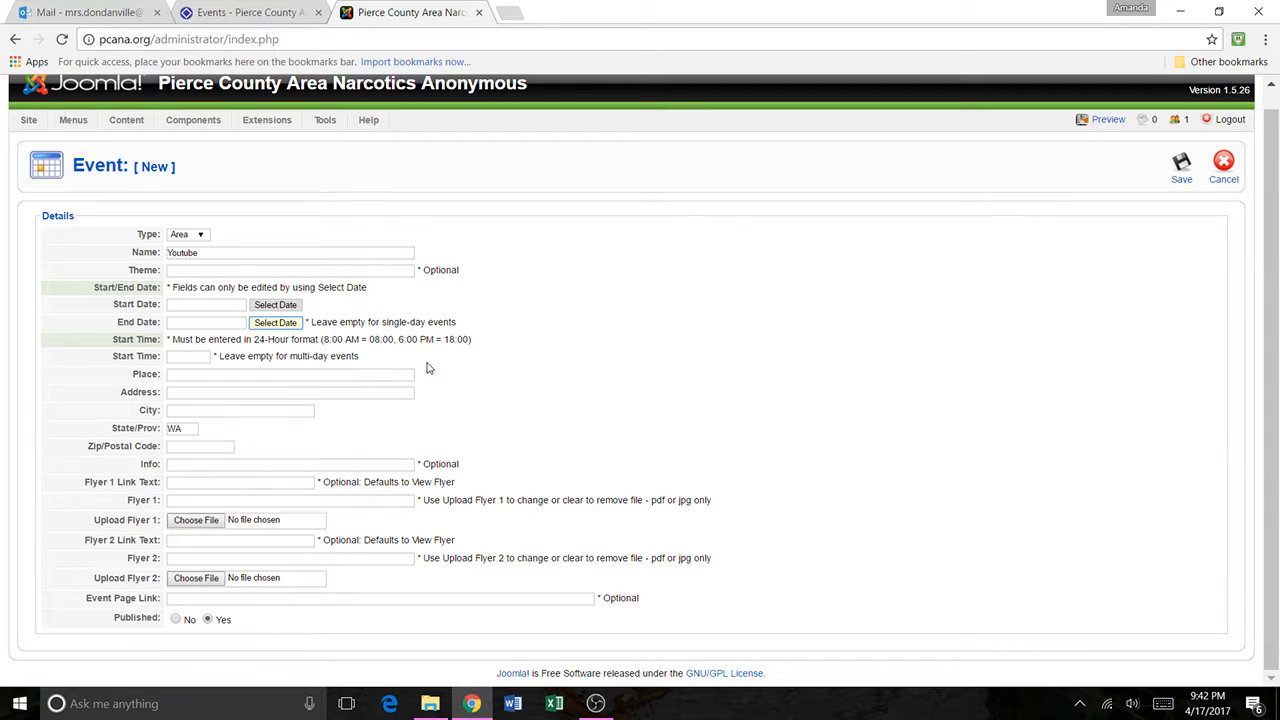
Set the event's start date to 2017-04-18 and its end date to 2017-04-19.
{"action": "left_click", "coordinate": [272, 305]}
{"action": "left_click", "coordinate": [253, 396]}
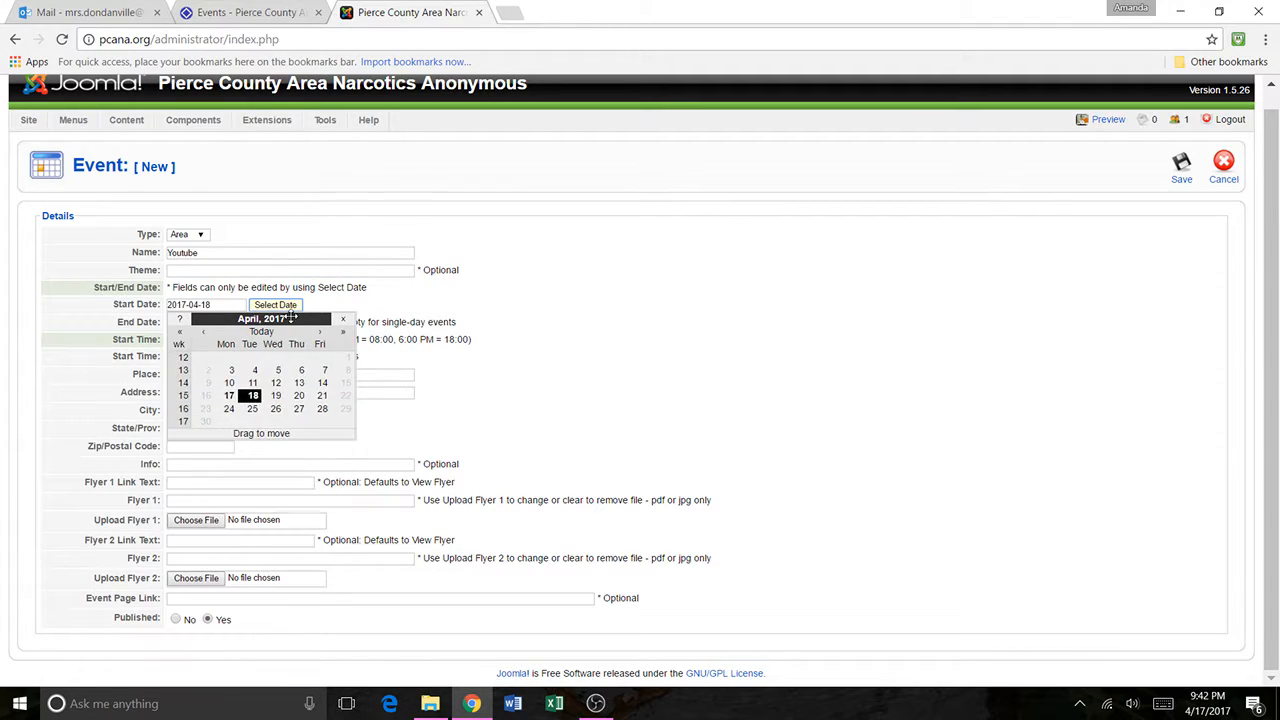
{"action": "left_click", "coordinate": [435, 312]}
{"action": "left_click", "coordinate": [277, 326]}
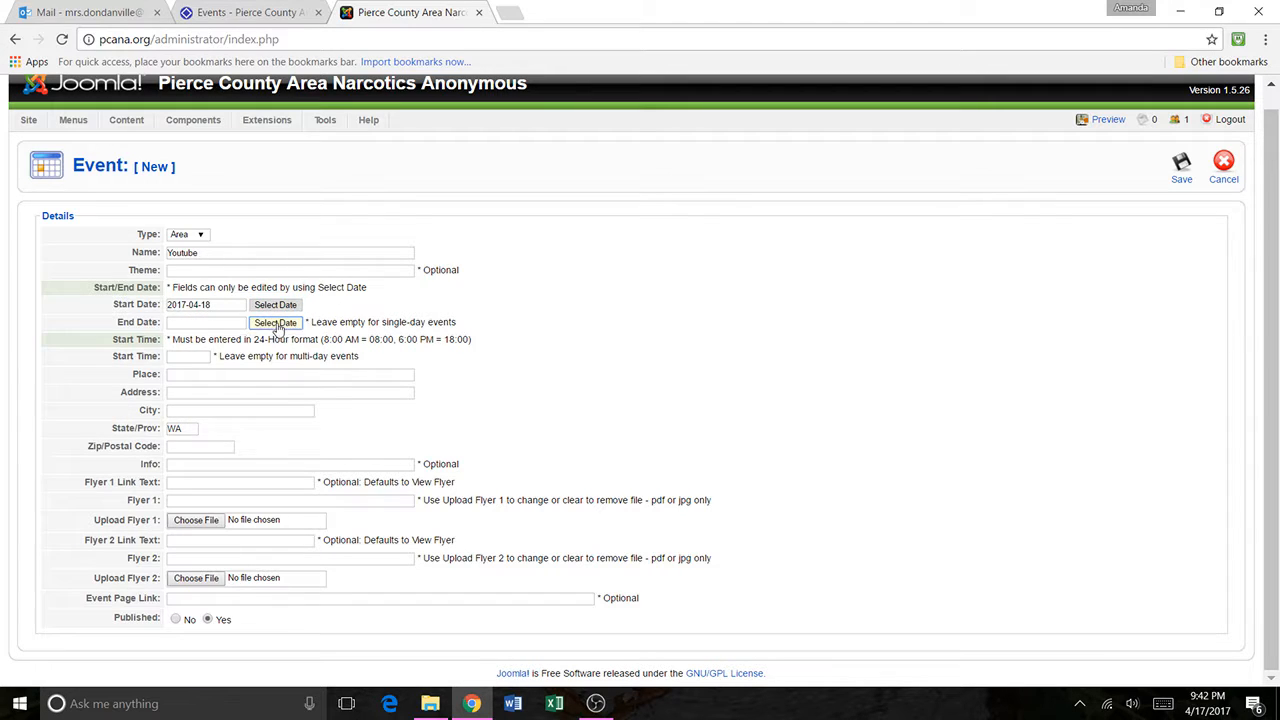
{"action": "left_click", "coordinate": [276, 413]}
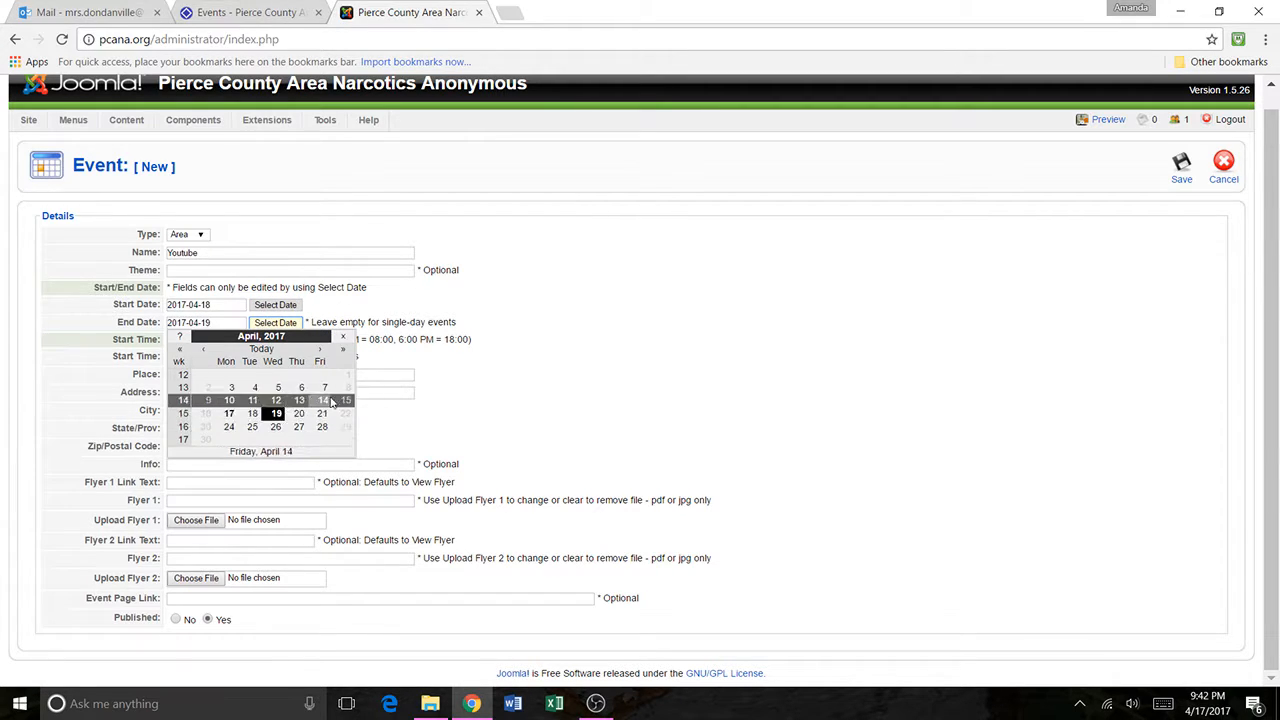
{"action": "left_click", "coordinate": [486, 405]}
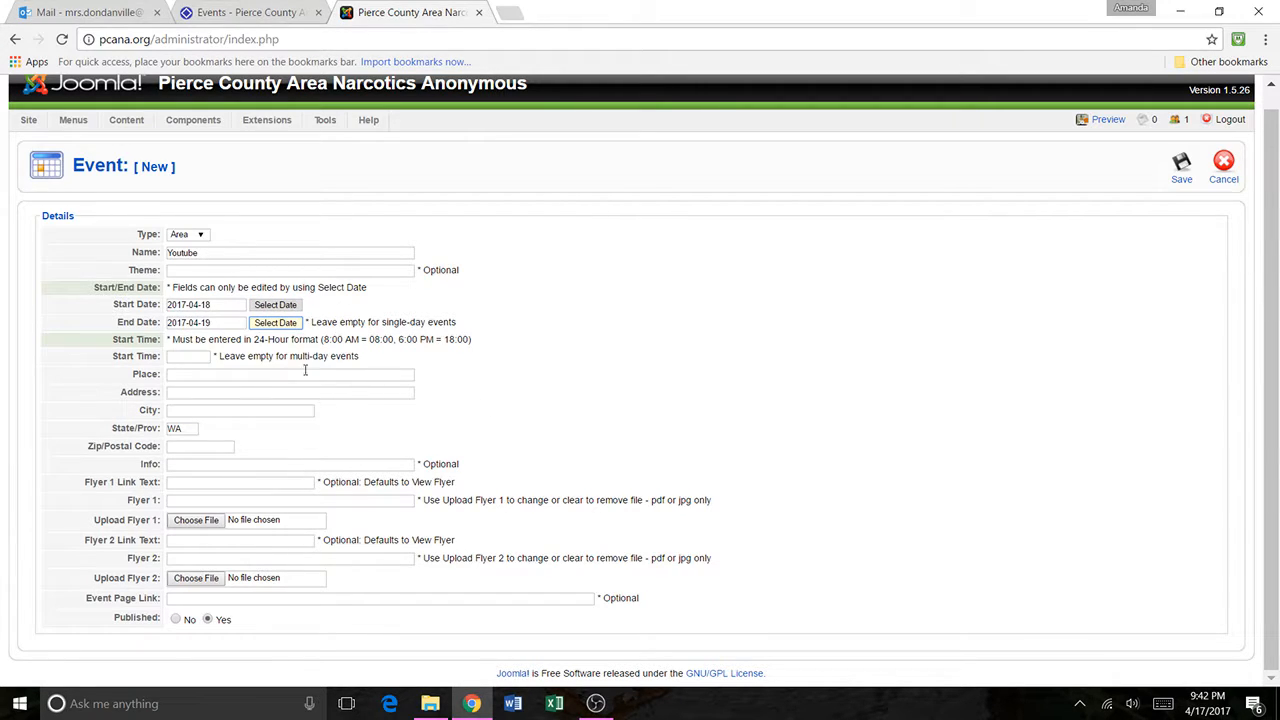
{"action": "left_click", "coordinate": [181, 357]}
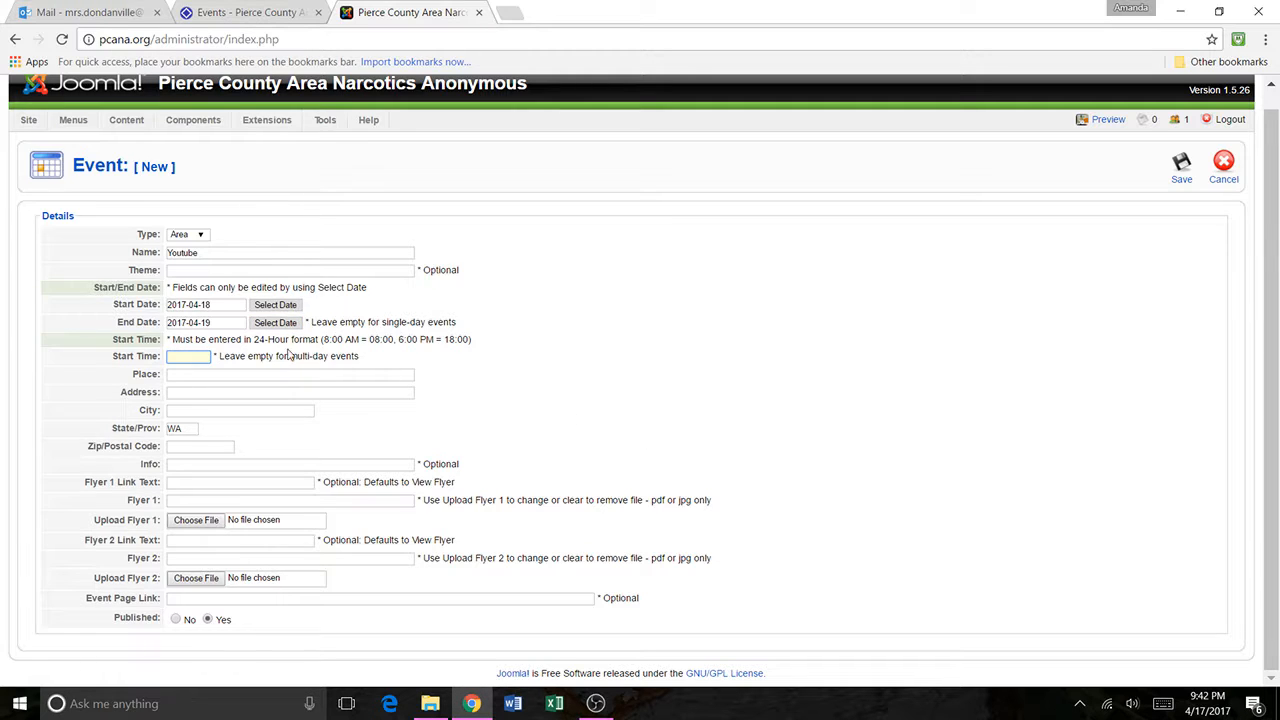
{"action": "left_click_drag", "start_coordinate": [268, 340], "coordinate": [437, 345]}
{"action": "left_click", "coordinate": [321, 373]}
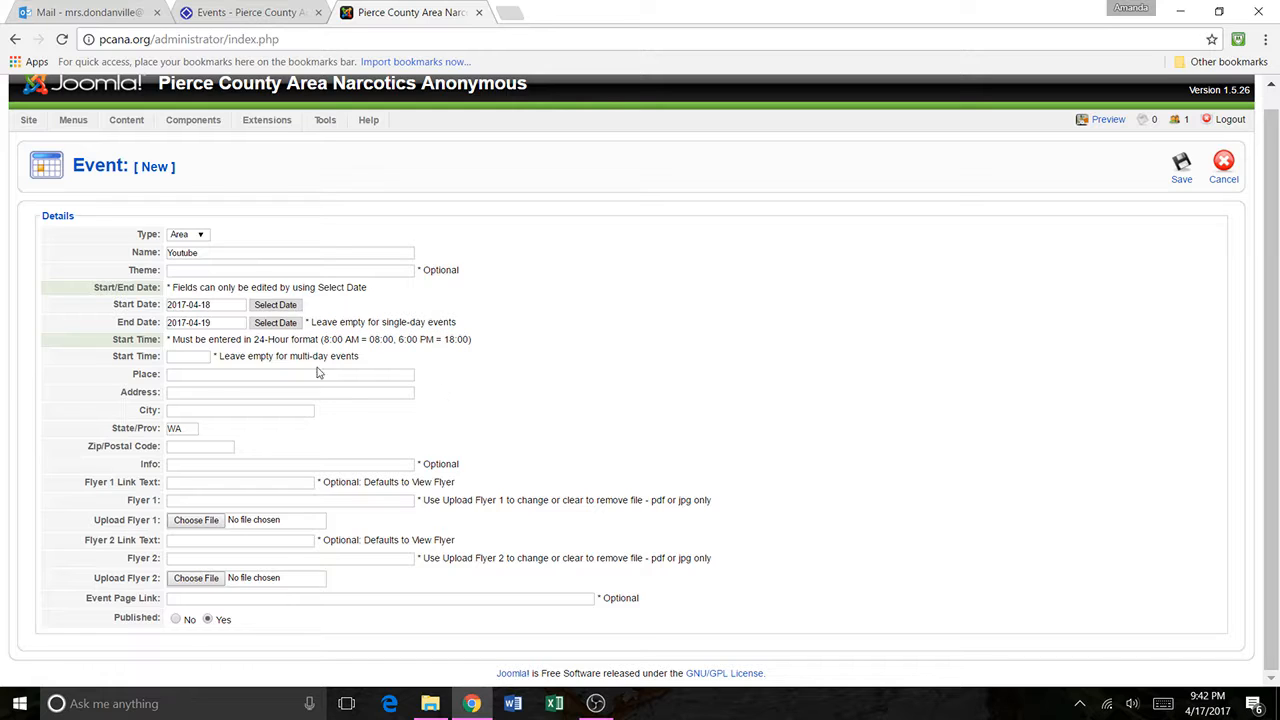
{"action": "left_click", "coordinate": [180, 356]}
{"action": "key", "text": "BackSpace"}
{"action": "key", "text": "BackSpace"}
{"action": "key", "text": "BackSpace"}
Set the event's place to Capitol and fill in its street address, city and postal code.
{"action": "left_click", "coordinate": [175, 375]}
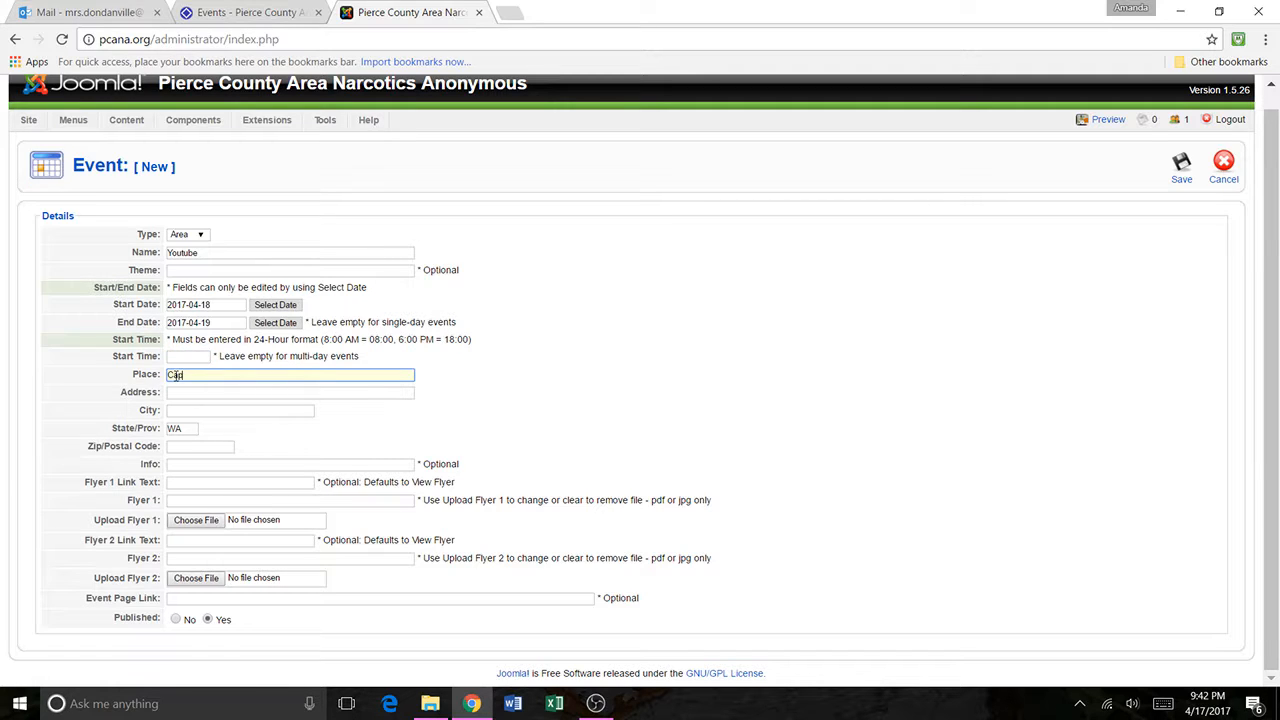
{"action": "key", "text": "Tab"}
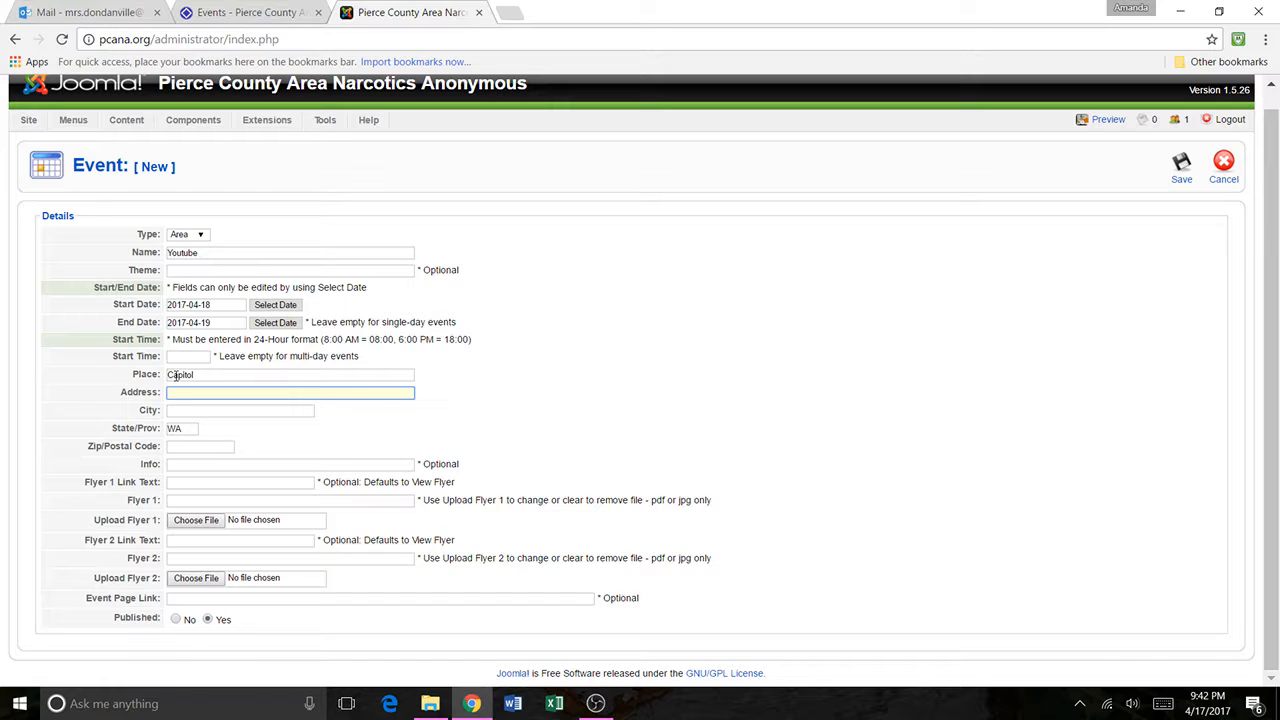
{"action": "type", "text": "416 Sid Snyder Ave SW, Olympia, WA 98504"}
{"action": "left_click", "coordinate": [226, 408]}
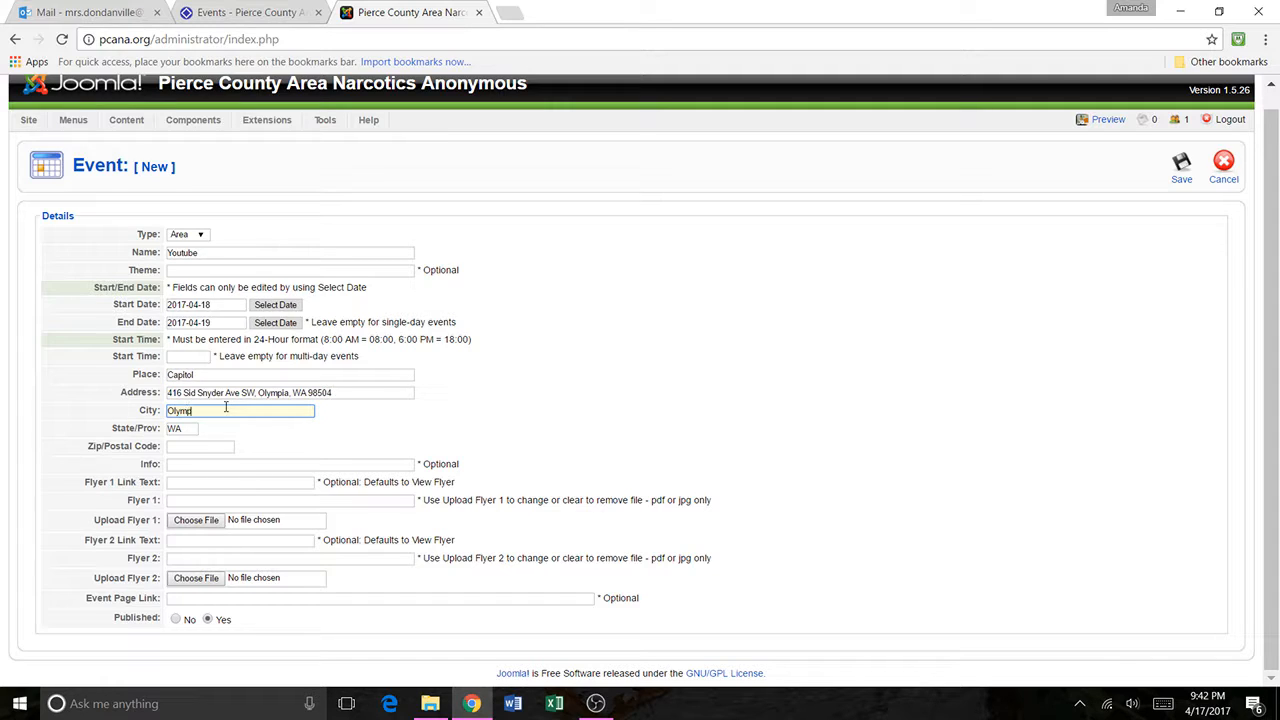
{"action": "left_click", "coordinate": [217, 446]}
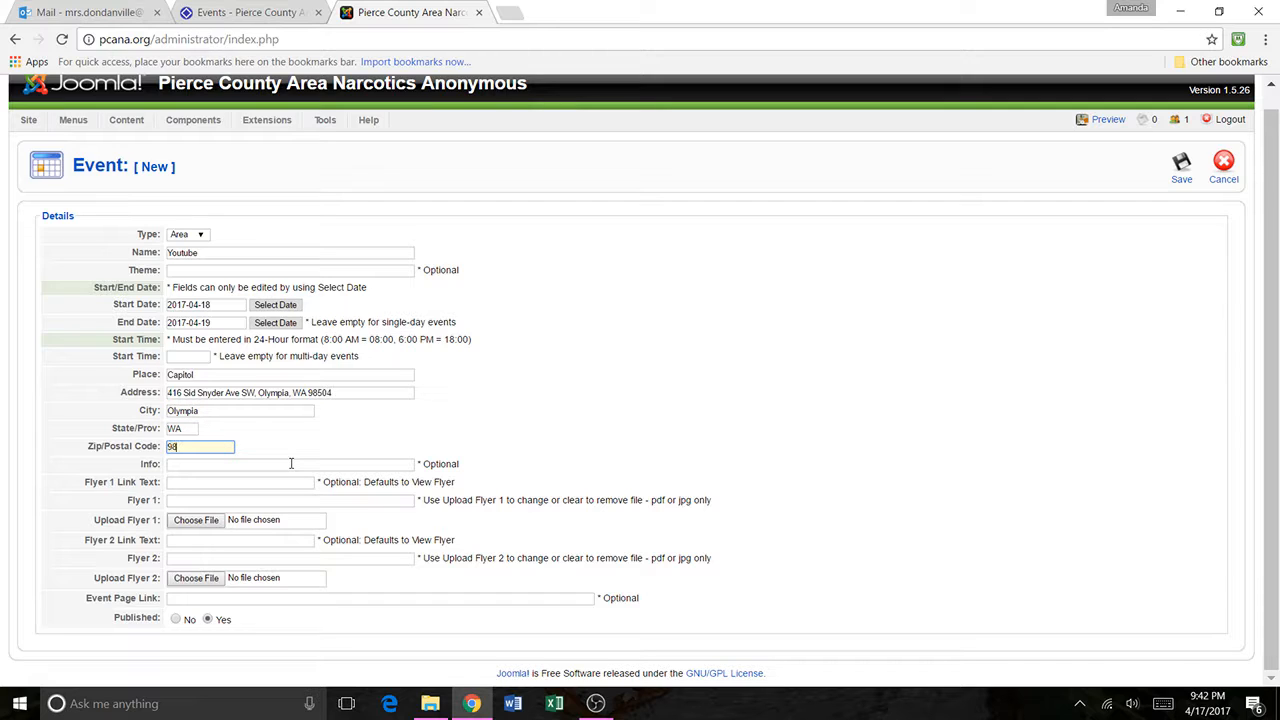
Trim the event's address to the street line by removing the city, state and postal code.
{"action": "left_click", "coordinate": [380, 387]}
{"action": "left_click", "coordinate": [381, 395]}
{"action": "key", "text": "BackSpace"}
{"action": "key", "text": "BackSpace"}
{"action": "key", "text": "BackSpace"}
{"action": "key", "text": "BackSpace"}
{"action": "key", "text": "BackSpace"}
{"action": "key", "text": "BackSpace"}
{"action": "key", "text": "BackSpace"}
{"action": "key", "text": "BackSpace"}
{"action": "key", "text": "BackSpace"}
{"action": "key", "text": "BackSpace"}
{"action": "key", "text": "BackSpace"}
{"action": "key", "text": "BackSpace"}
{"action": "key", "text": "BackSpace"}
{"action": "key", "text": "BackSpace"}
{"action": "key", "text": "BackSpace"}
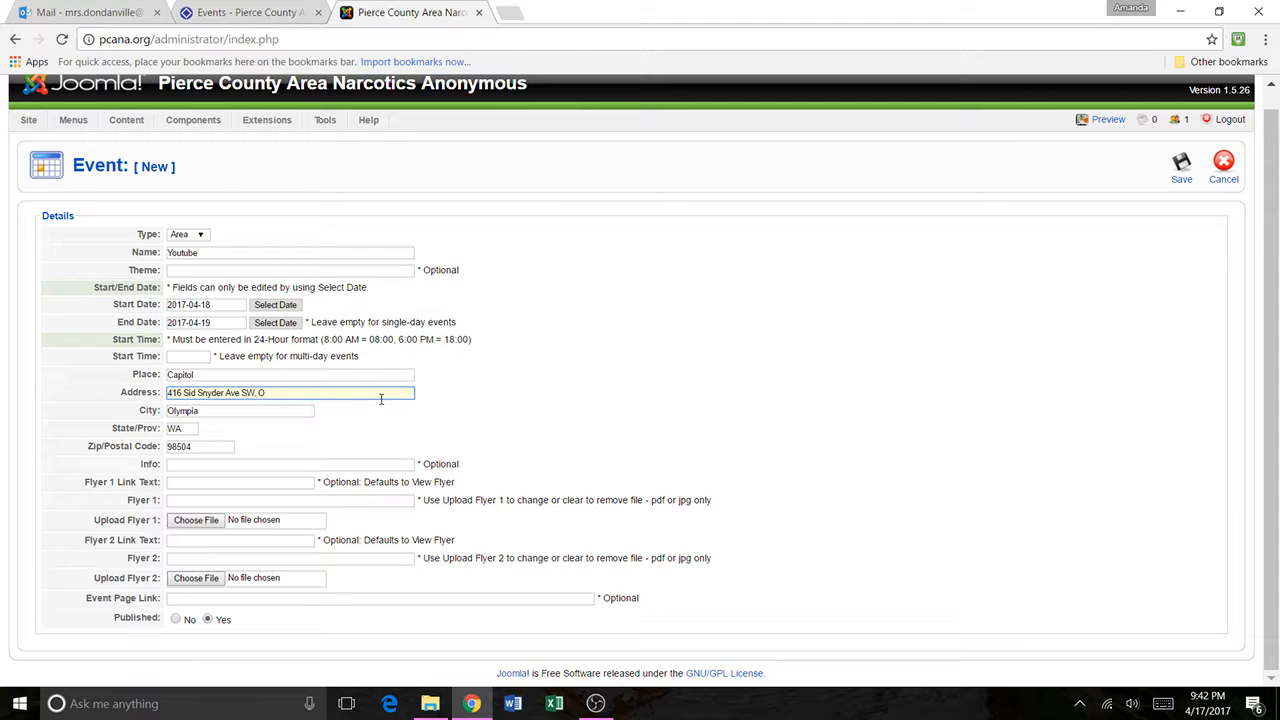
Add "tickets $5" as the event's info text.
{"action": "left_click", "coordinate": [276, 463]}
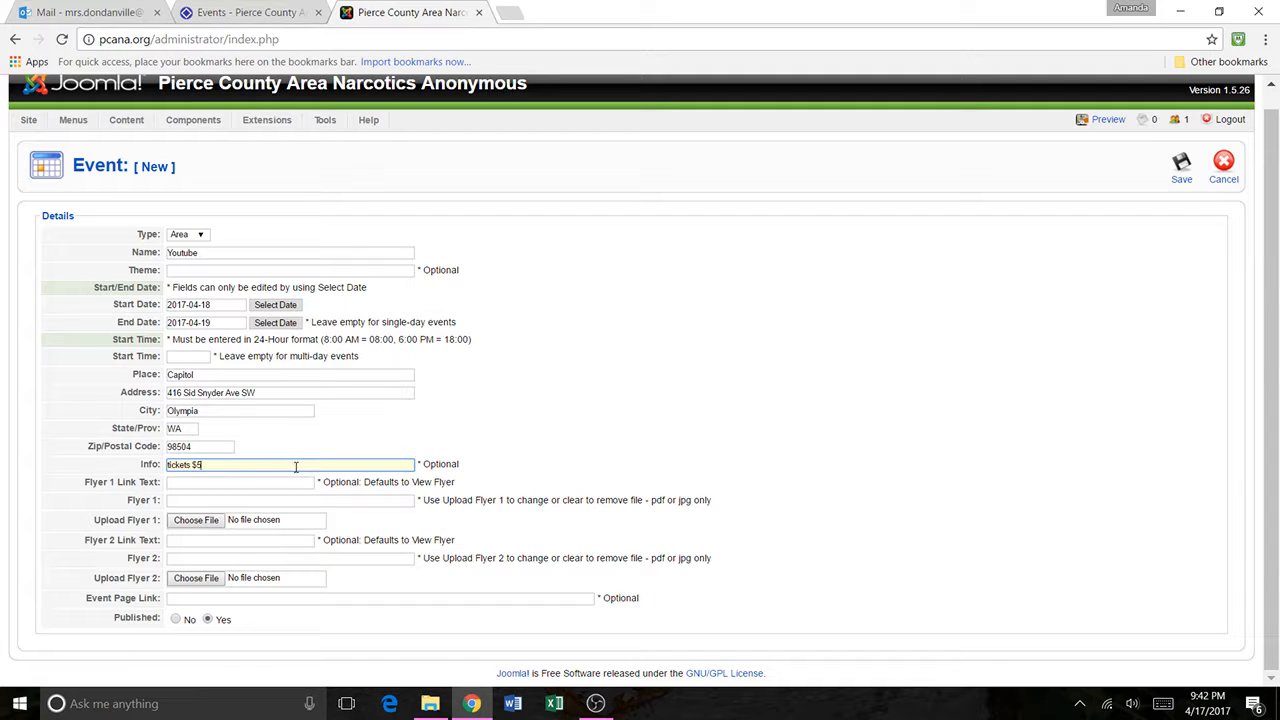
{"action": "triple_click", "coordinate": [296, 467]}
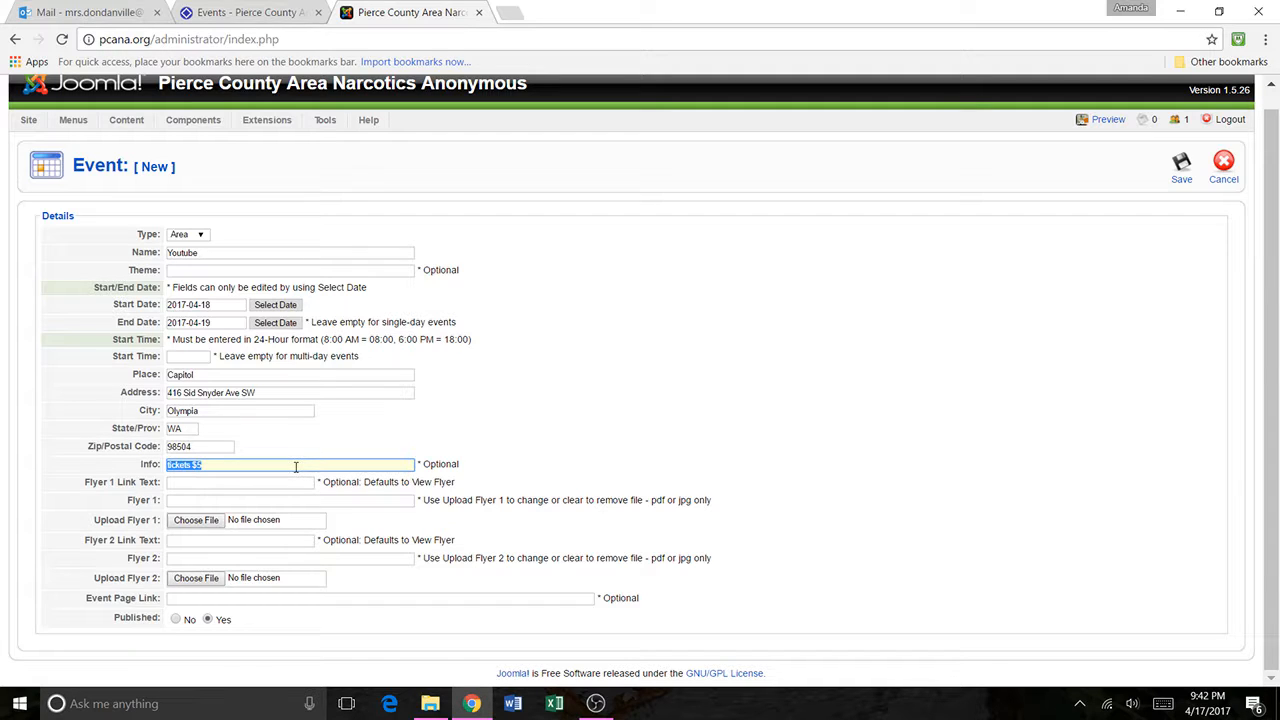
{"action": "left_click", "coordinate": [272, 486]}
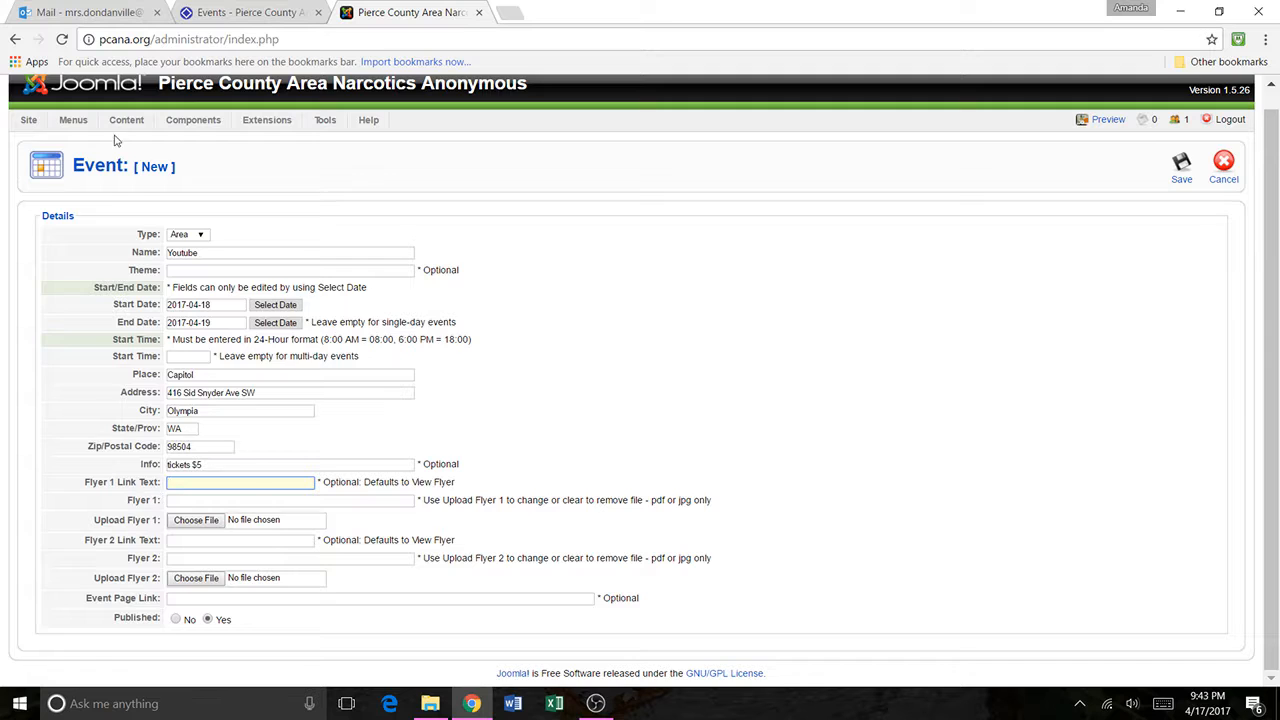
Check how flyer link text and info lines appear on the public Events page, using the Sisters in Spirit entry, and return to the form.
{"action": "left_click", "coordinate": [218, 20]}
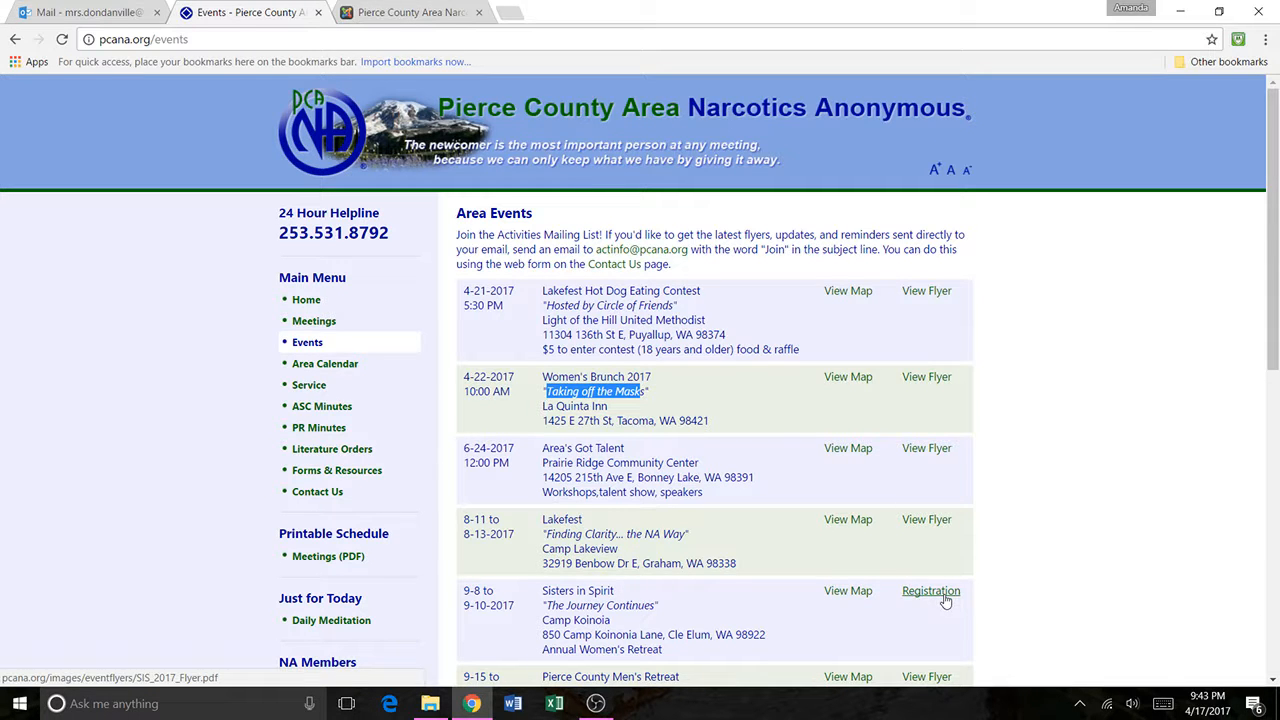
{"action": "scroll", "coordinate": [945, 600], "scroll_direction": "down", "scroll_amount": 1}
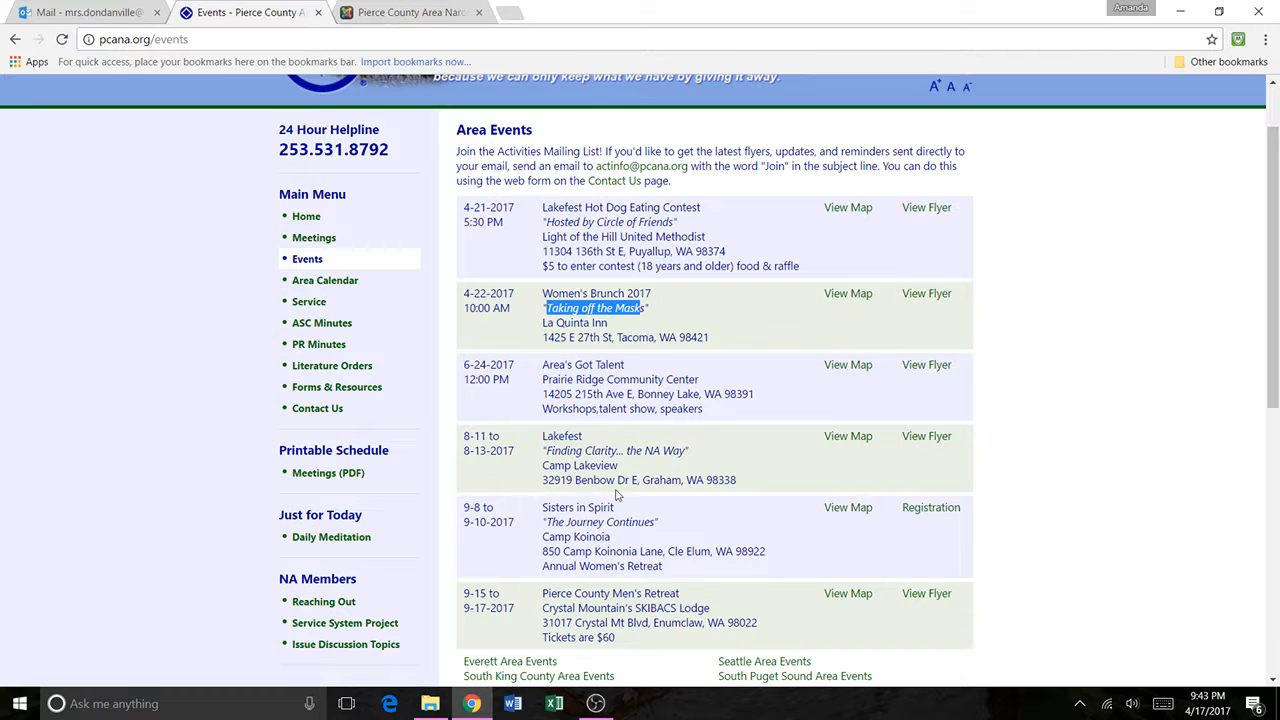
{"action": "double_click", "coordinate": [648, 567]}
{"action": "left_click", "coordinate": [359, 12]}
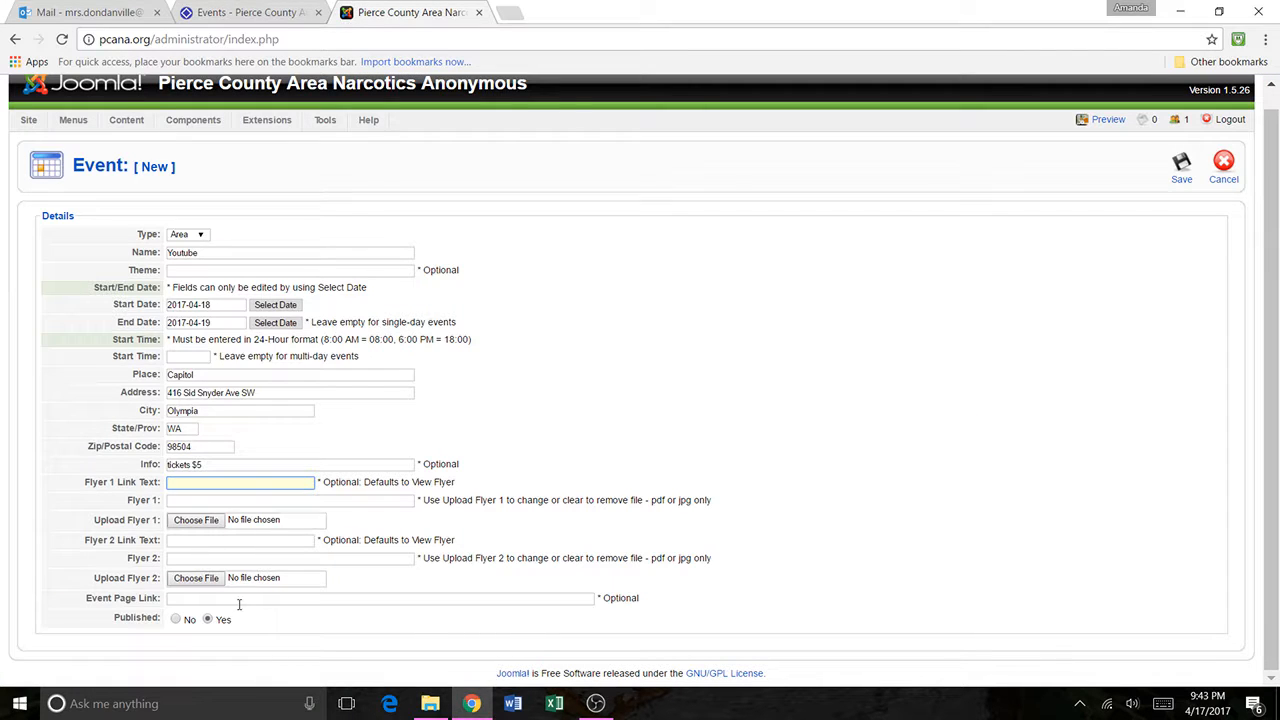
{"action": "left_click", "coordinate": [239, 501]}
{"action": "left_click", "coordinate": [196, 520]}
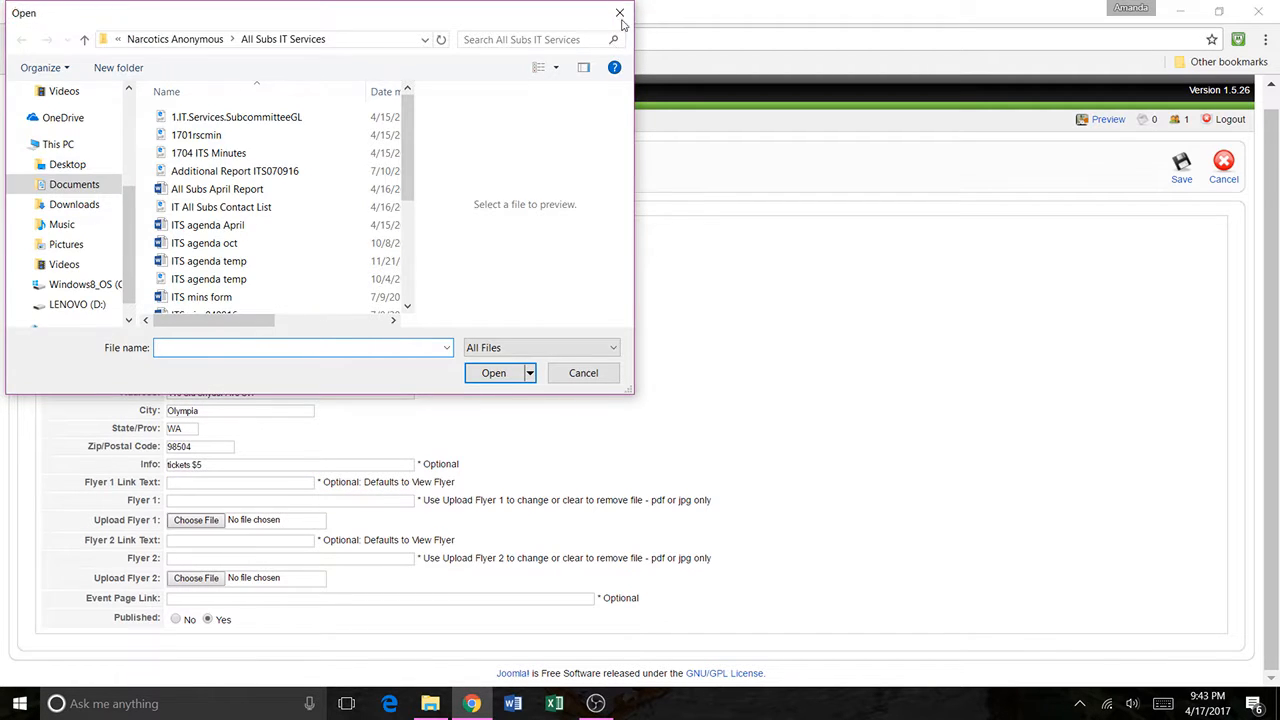
{"action": "left_click", "coordinate": [620, 13]}
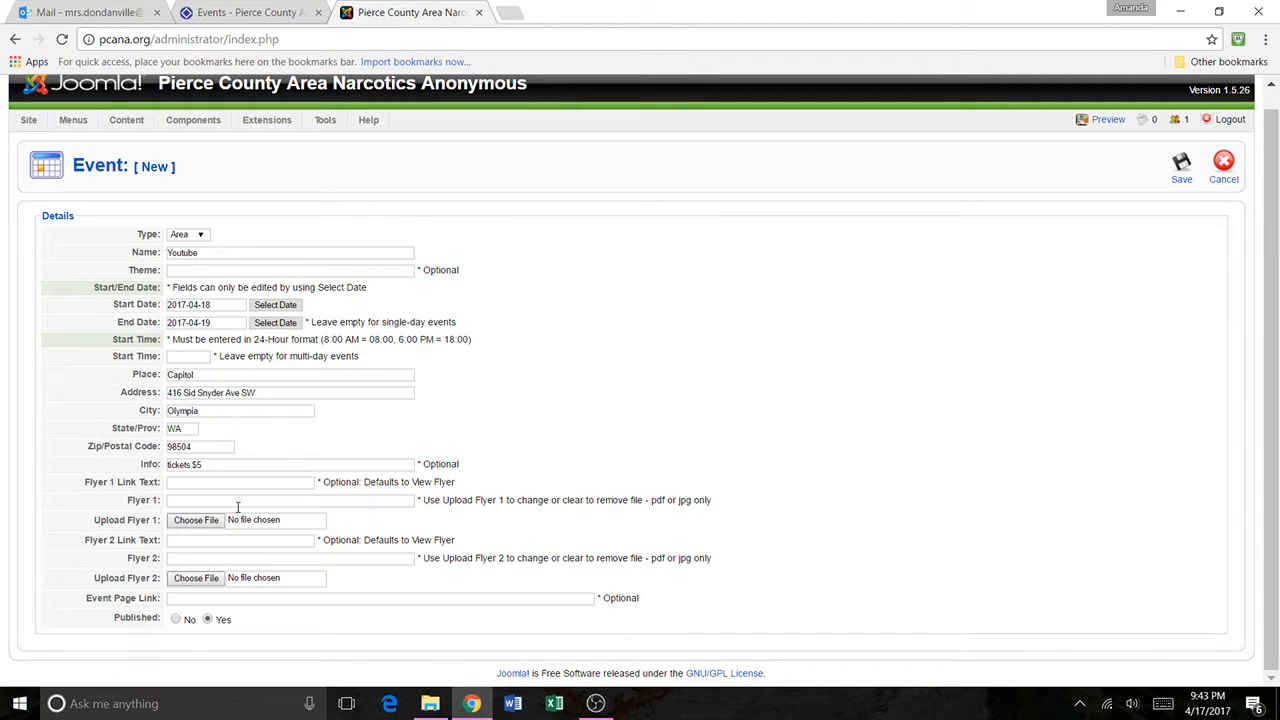
Save the Youtube event without a flyer and locate it in the Event Manager list.
{"action": "double_click", "coordinate": [684, 501]}
{"action": "left_click", "coordinate": [547, 370]}
{"action": "left_click", "coordinate": [1179, 165]}
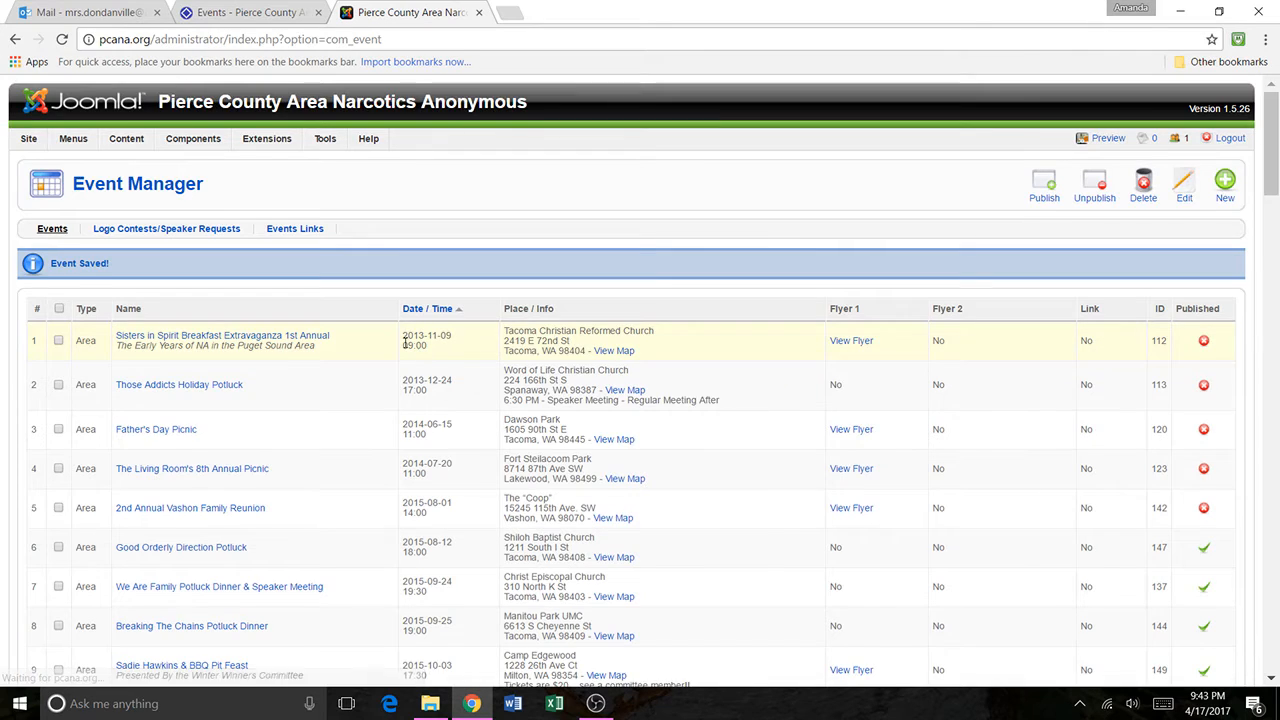
{"action": "scroll", "coordinate": [400, 320], "scroll_direction": "down", "scroll_amount": 12}
{"action": "scroll", "coordinate": [362, 326], "scroll_direction": "down", "scroll_amount": 5}
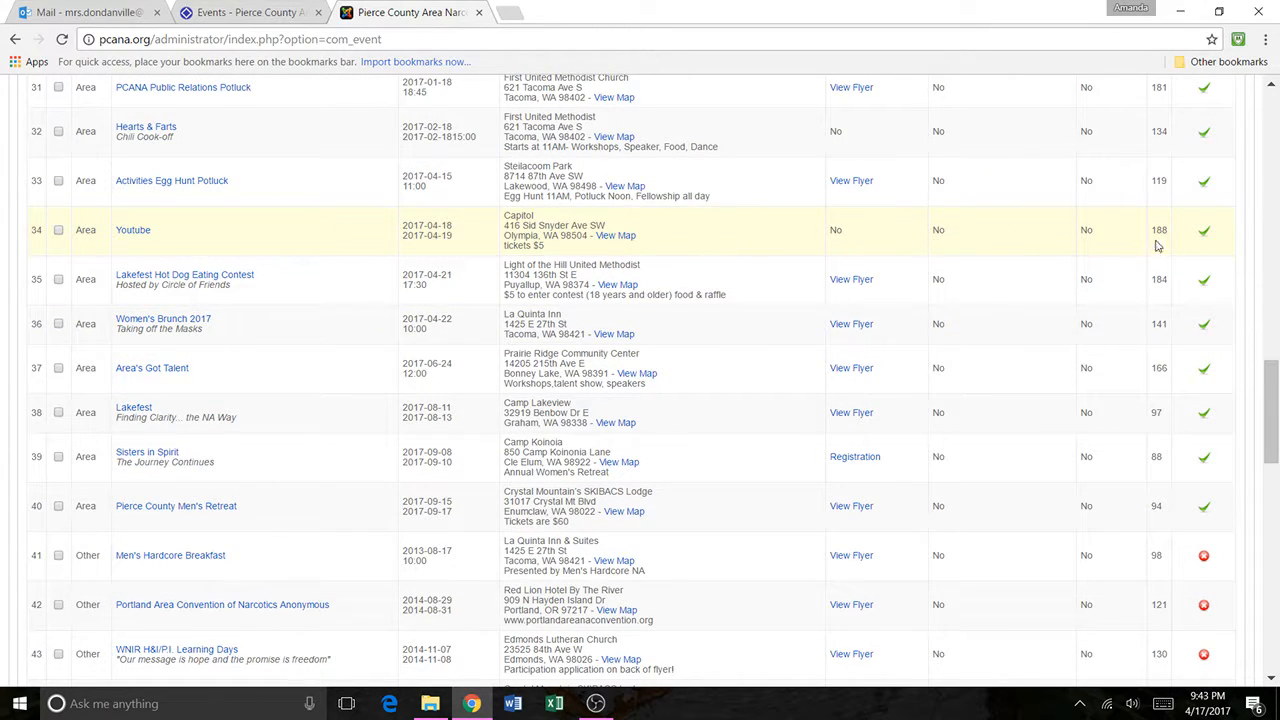
Refresh the public Events page to check the Youtube entry, and unpublish that event in the Event Manager.
{"action": "left_click", "coordinate": [270, 12]}
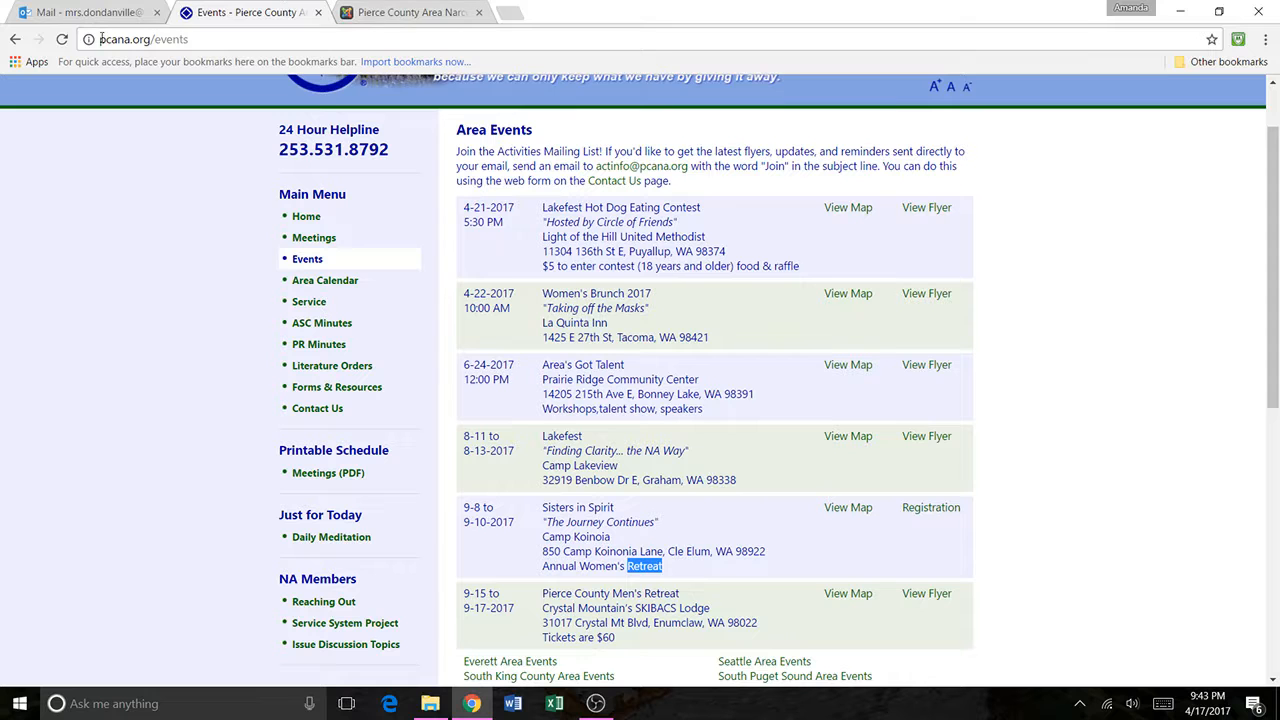
{"action": "left_click", "coordinate": [62, 40]}
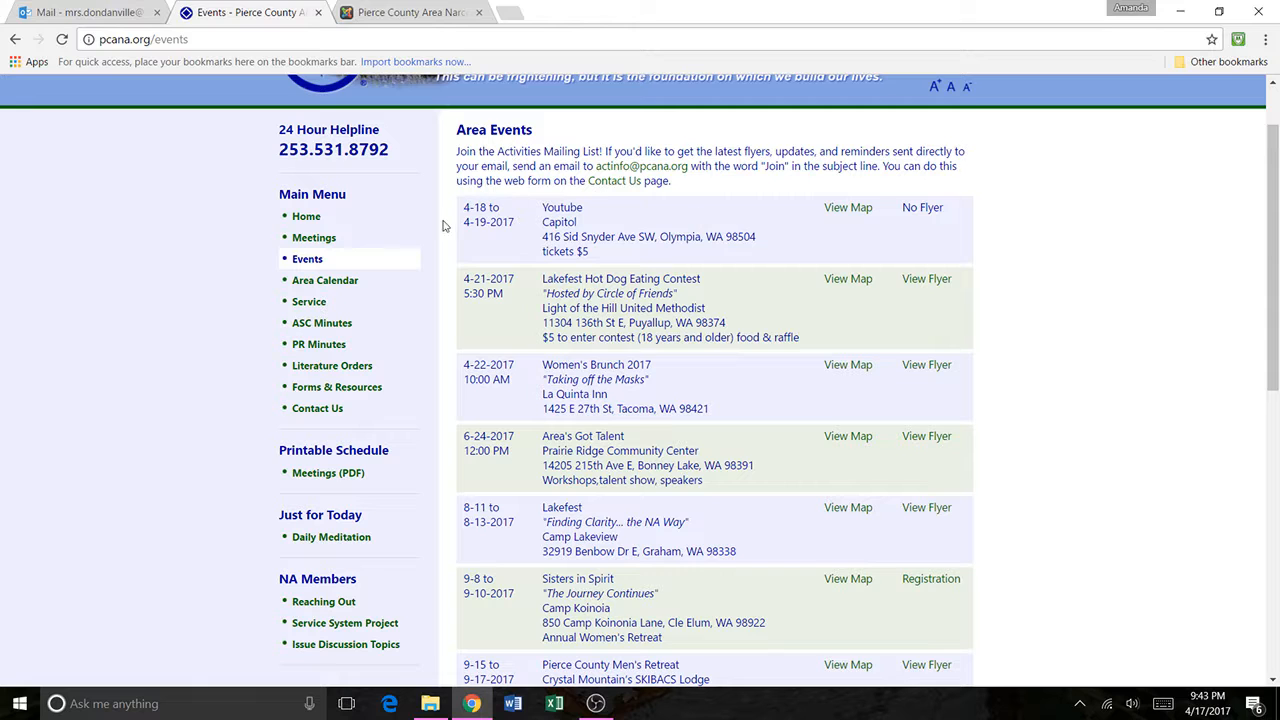
{"action": "left_click", "coordinate": [424, 10]}
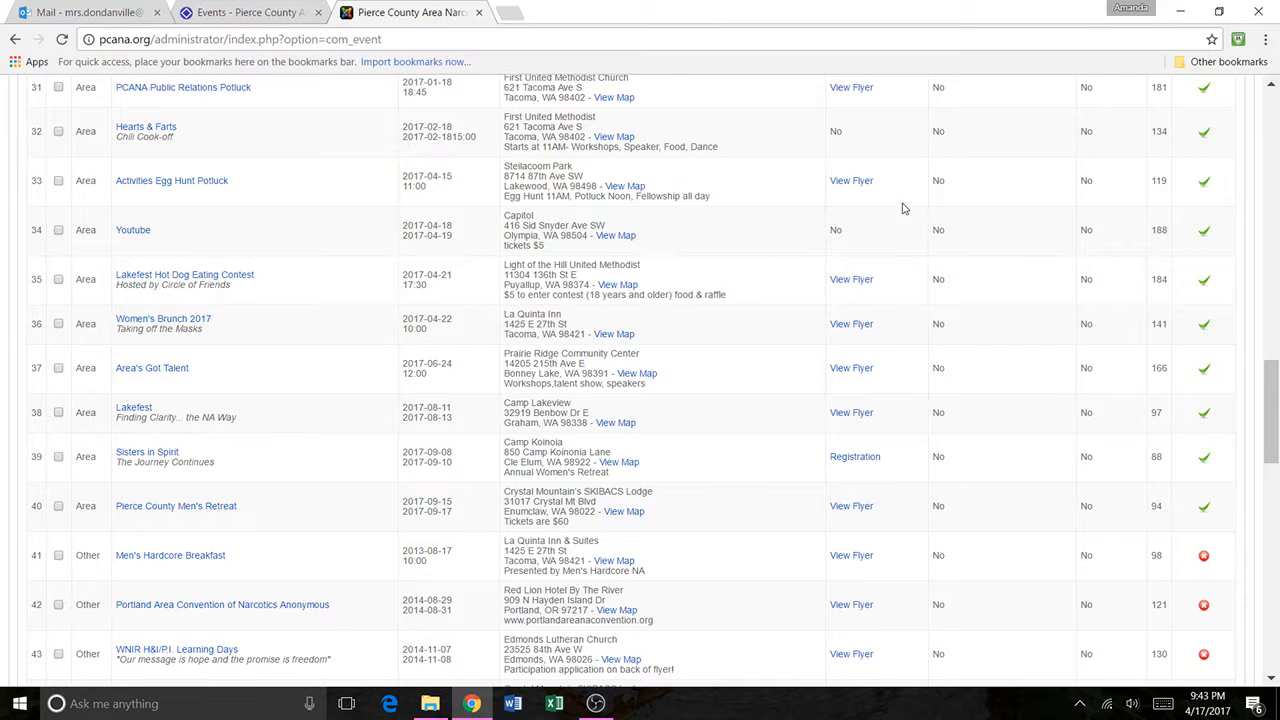
{"action": "left_click", "coordinate": [1205, 233]}
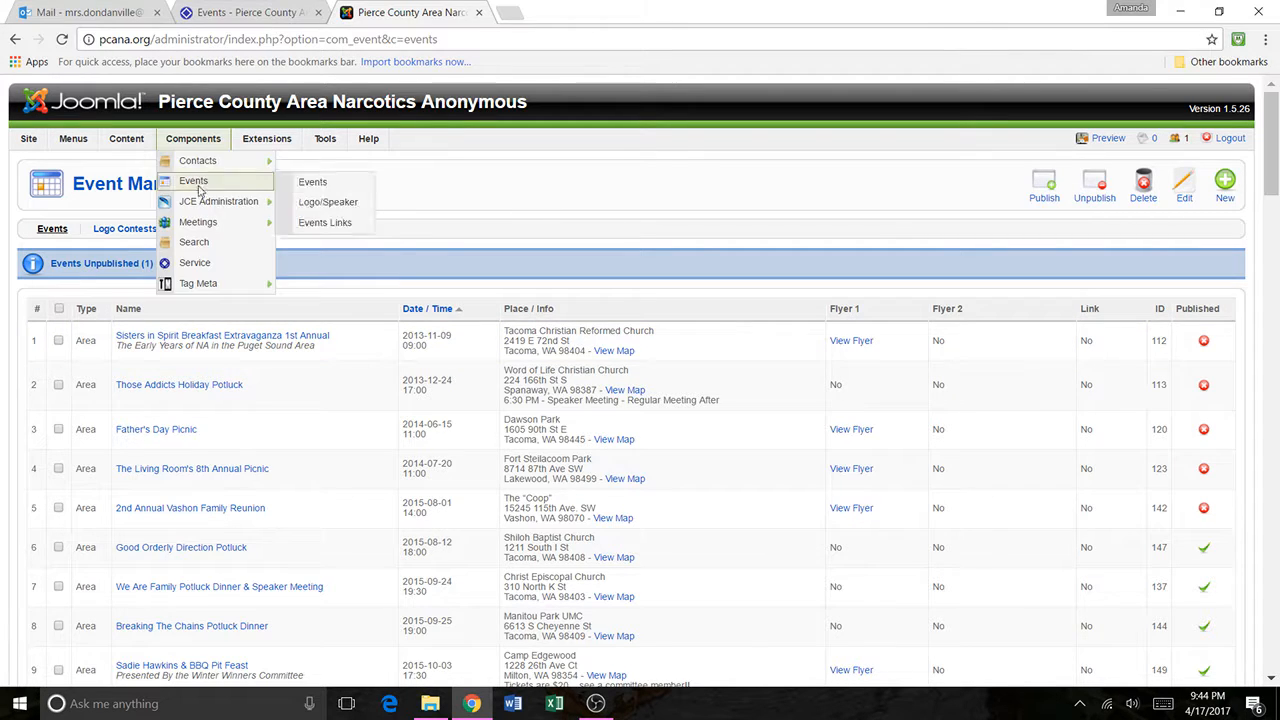
Open the first Clean & Free 2017 entry in the Logo Contest/Speaker Request Manager and examine its Type and Logo/Speaker options.
{"action": "left_click", "coordinate": [140, 229]}
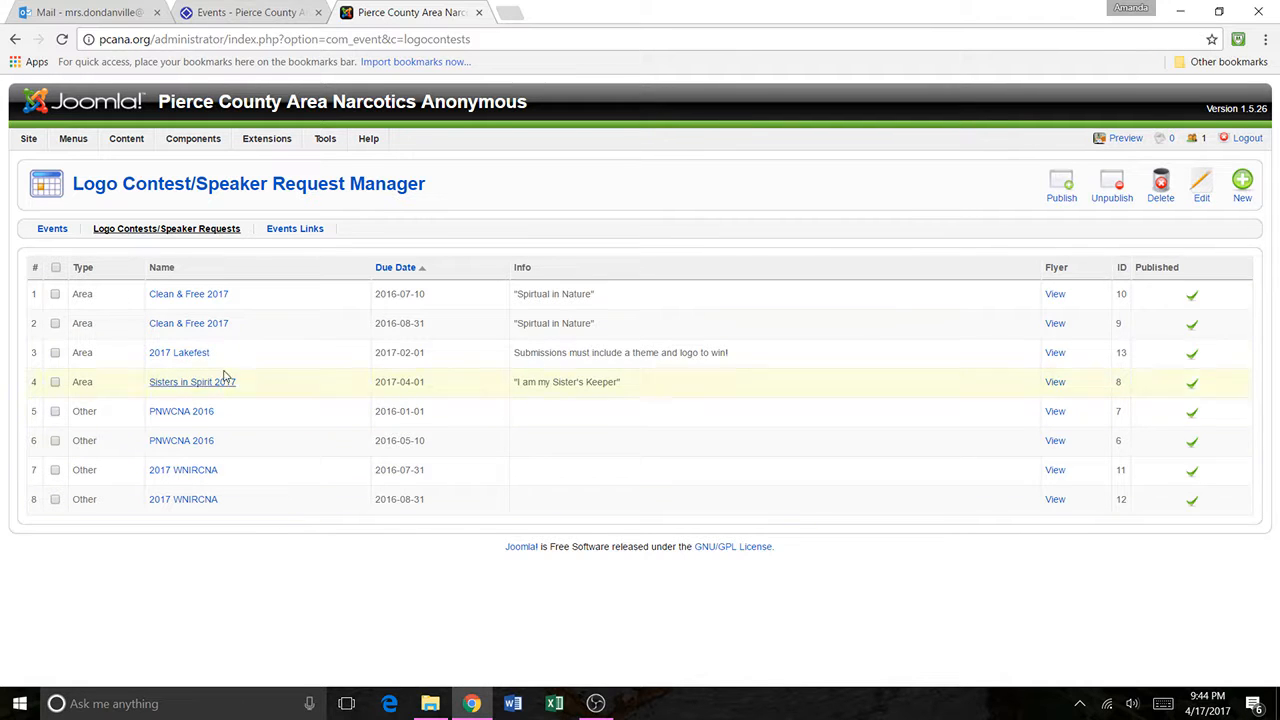
{"action": "left_click", "coordinate": [195, 297]}
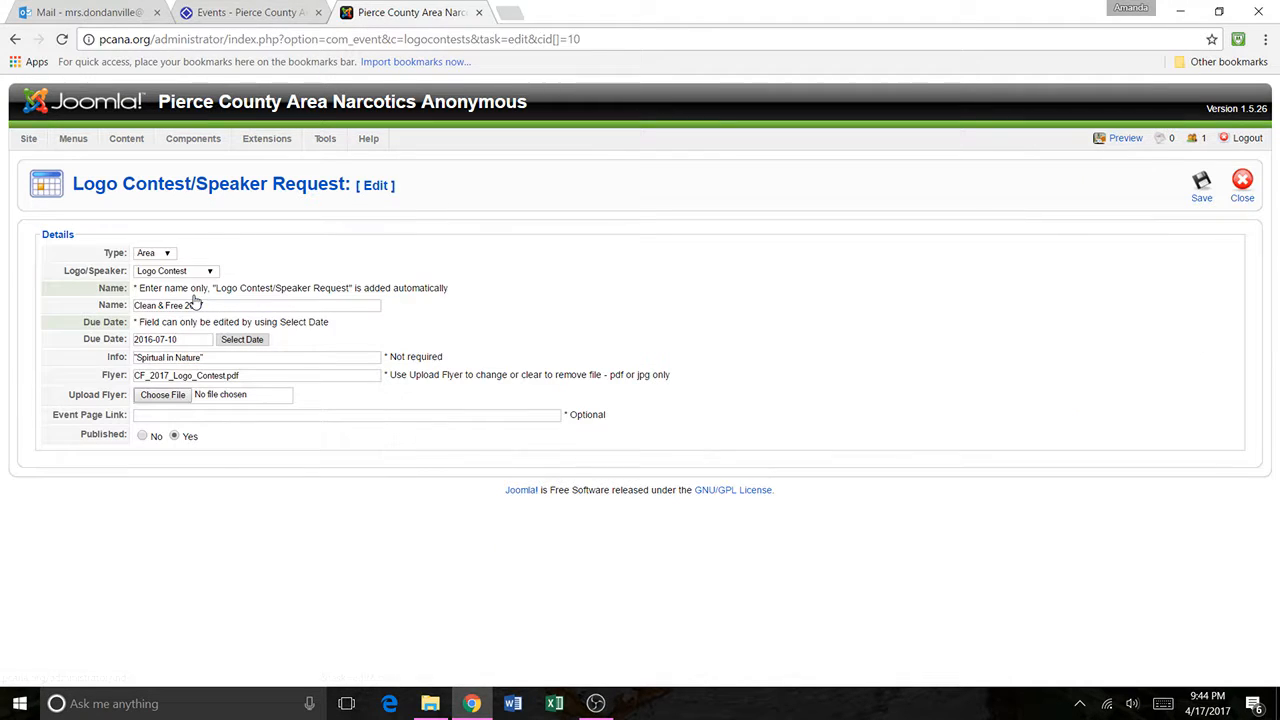
{"action": "left_click", "coordinate": [154, 254]}
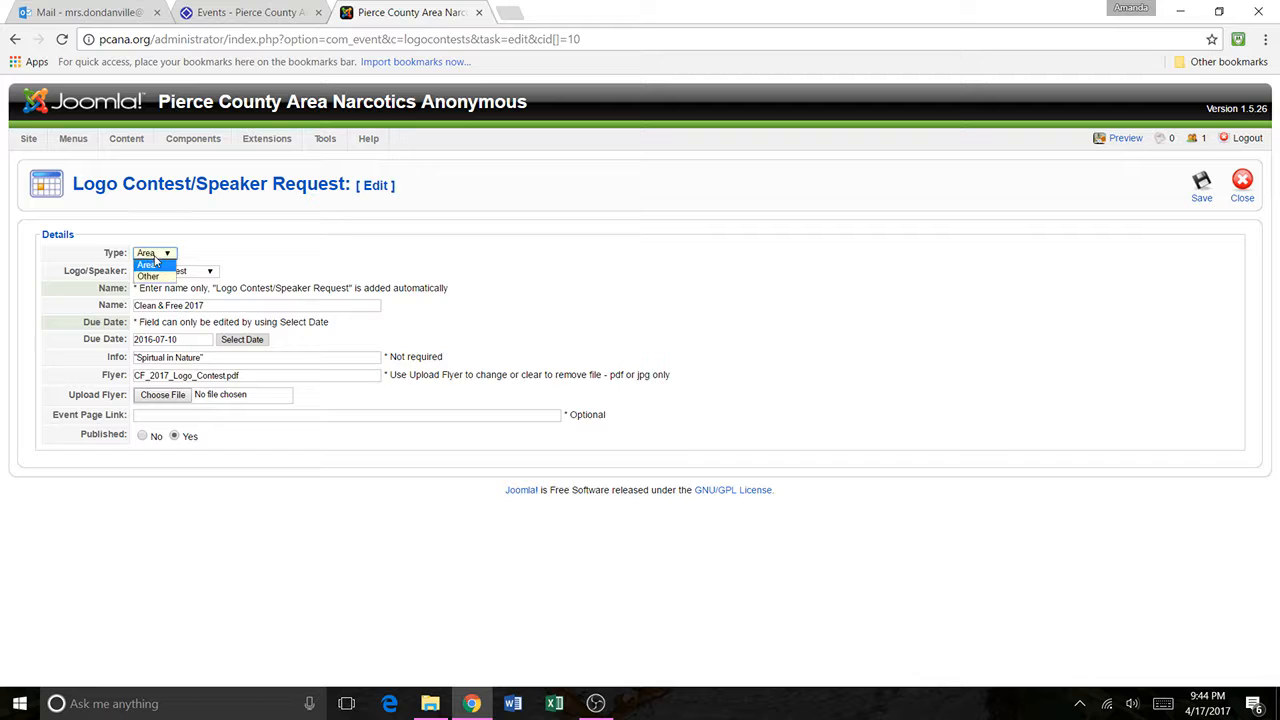
{"action": "left_click", "coordinate": [155, 256]}
{"action": "left_click", "coordinate": [166, 273]}
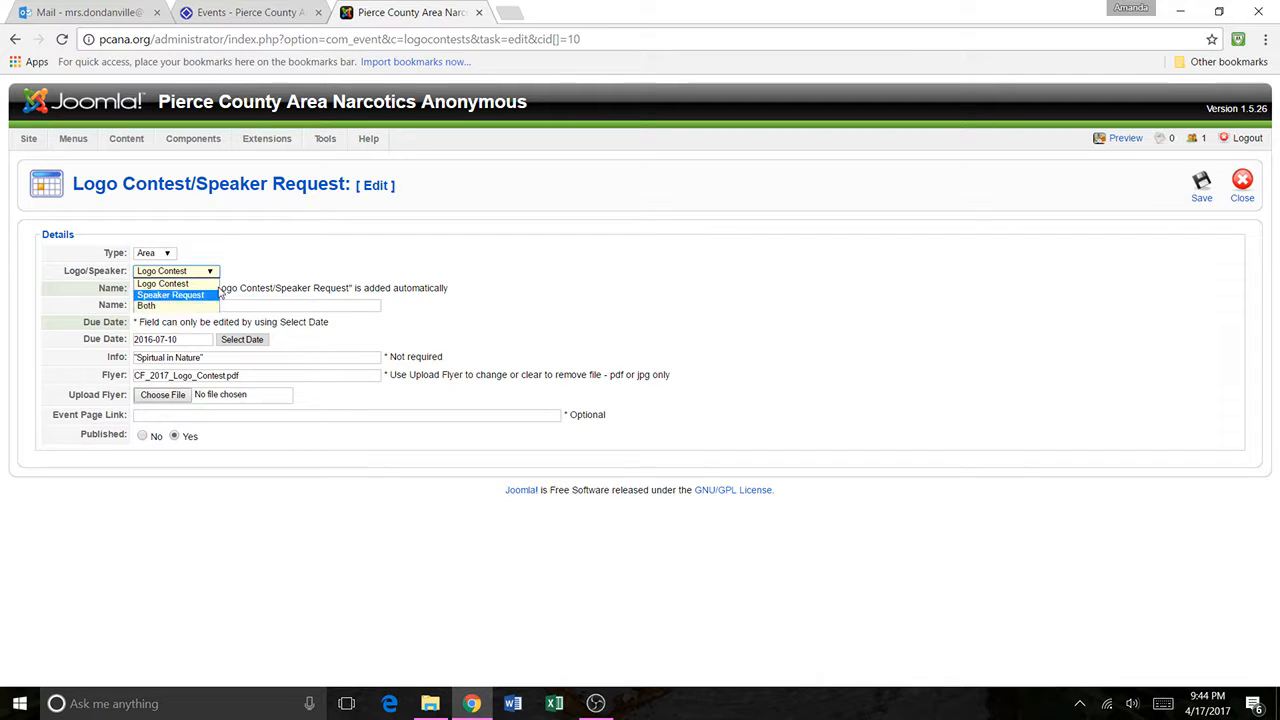
{"action": "left_click", "coordinate": [297, 251]}
Review the contest's name, Logo/Speaker choices and info text, and close the entry without saving.
{"action": "left_click", "coordinate": [227, 309]}
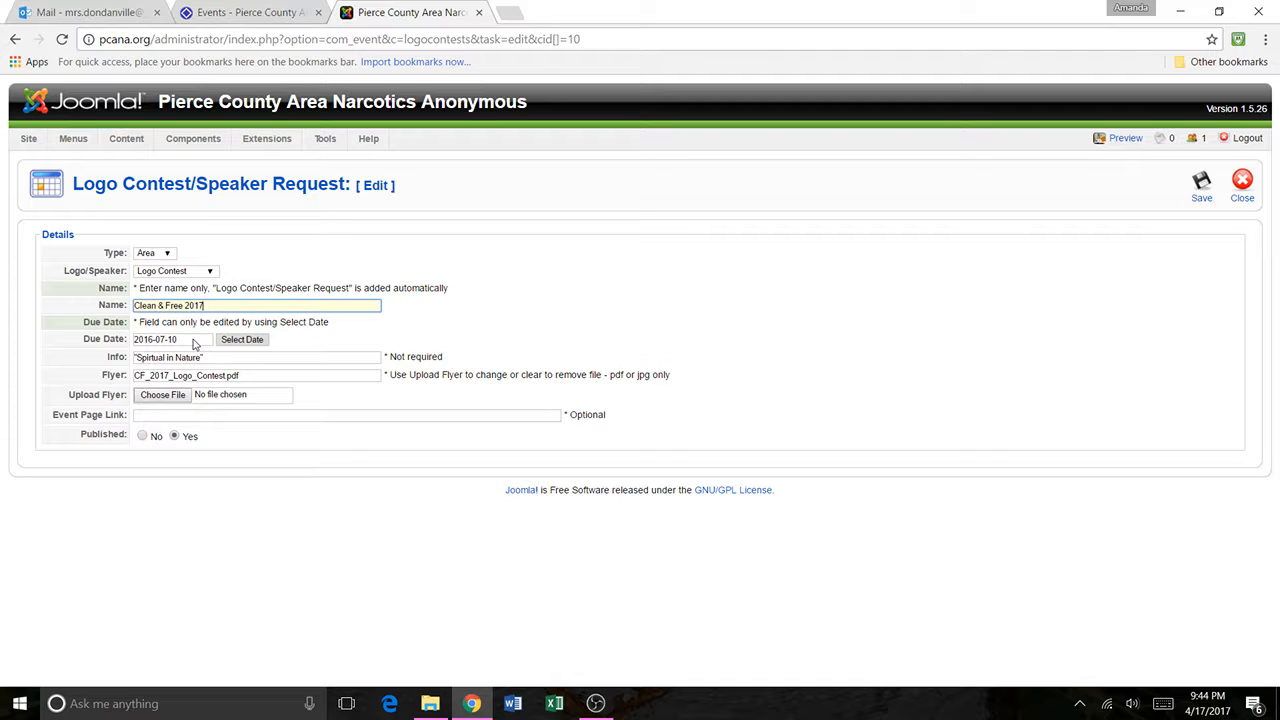
{"action": "left_click", "coordinate": [188, 271]}
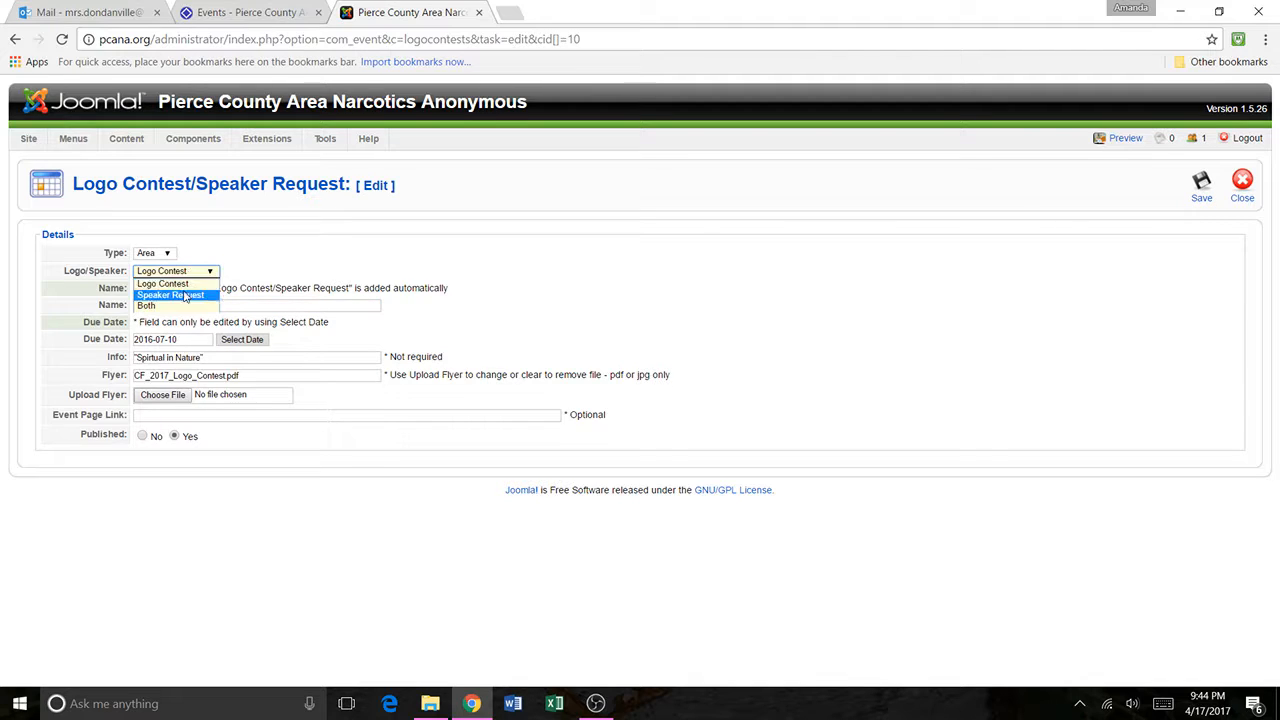
{"action": "left_click", "coordinate": [249, 304]}
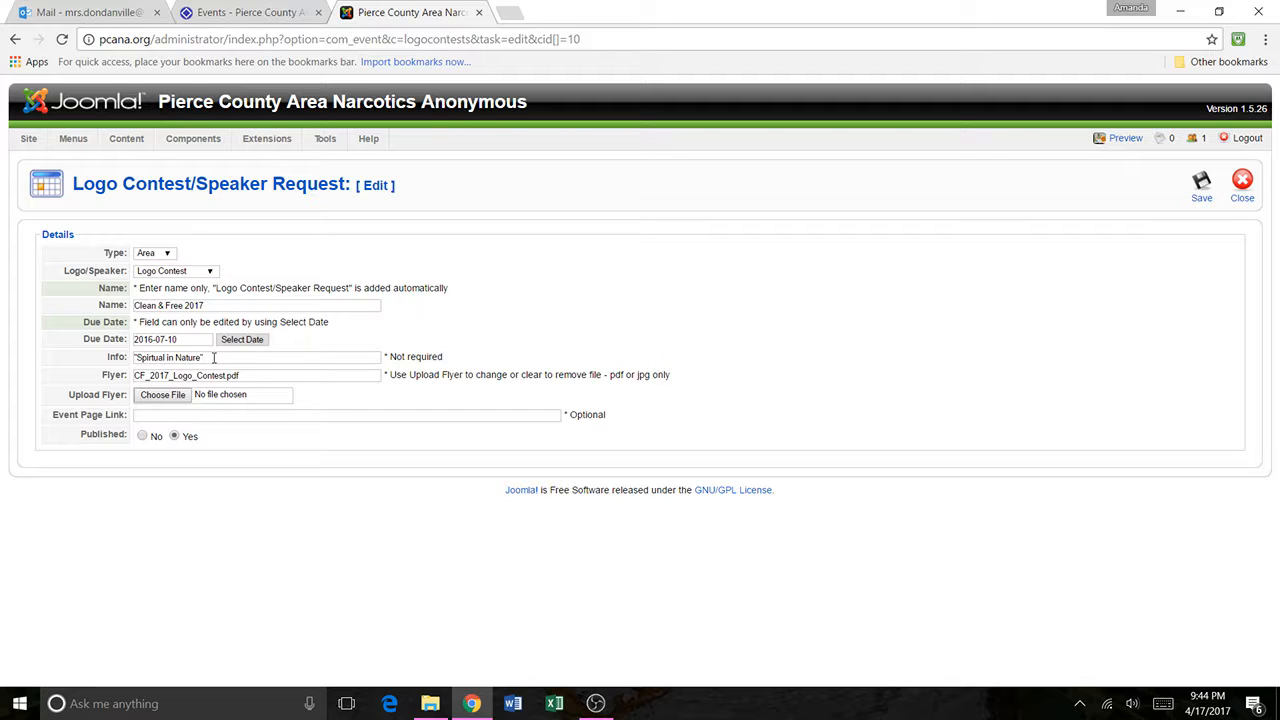
{"action": "left_click", "coordinate": [218, 357]}
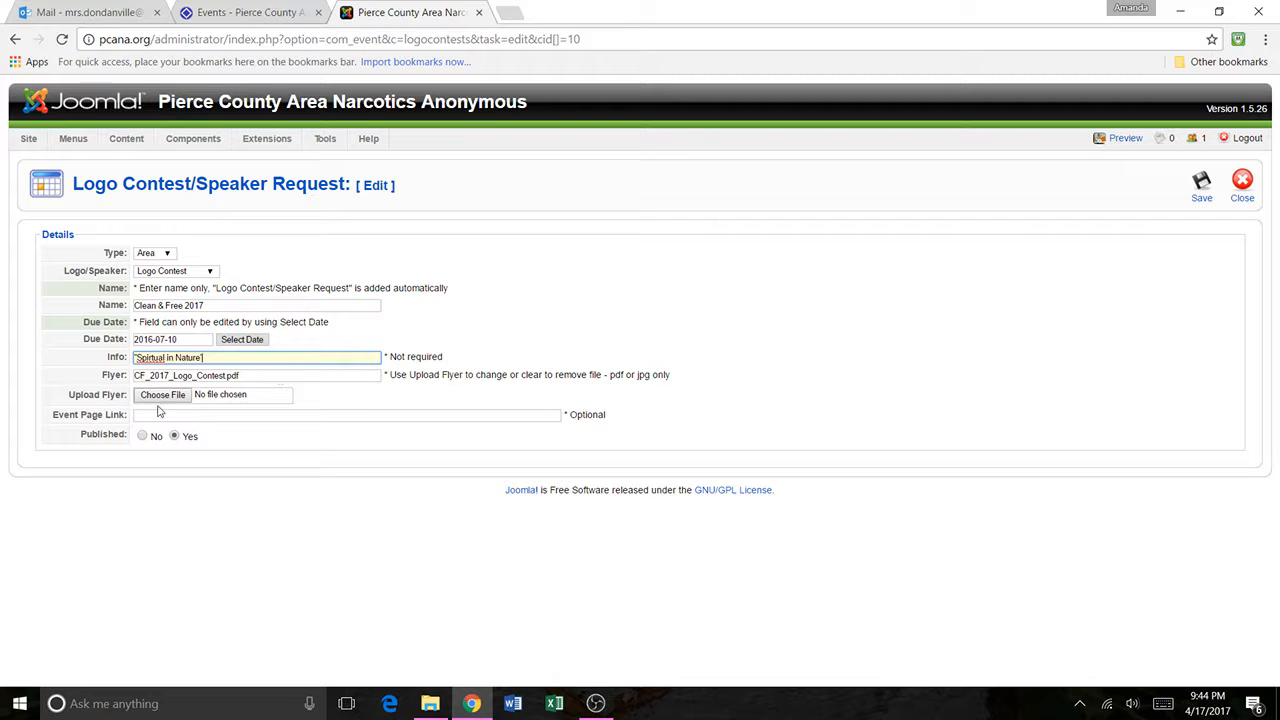
{"action": "type", "text": "\""}
{"action": "left_click", "coordinate": [1242, 190]}
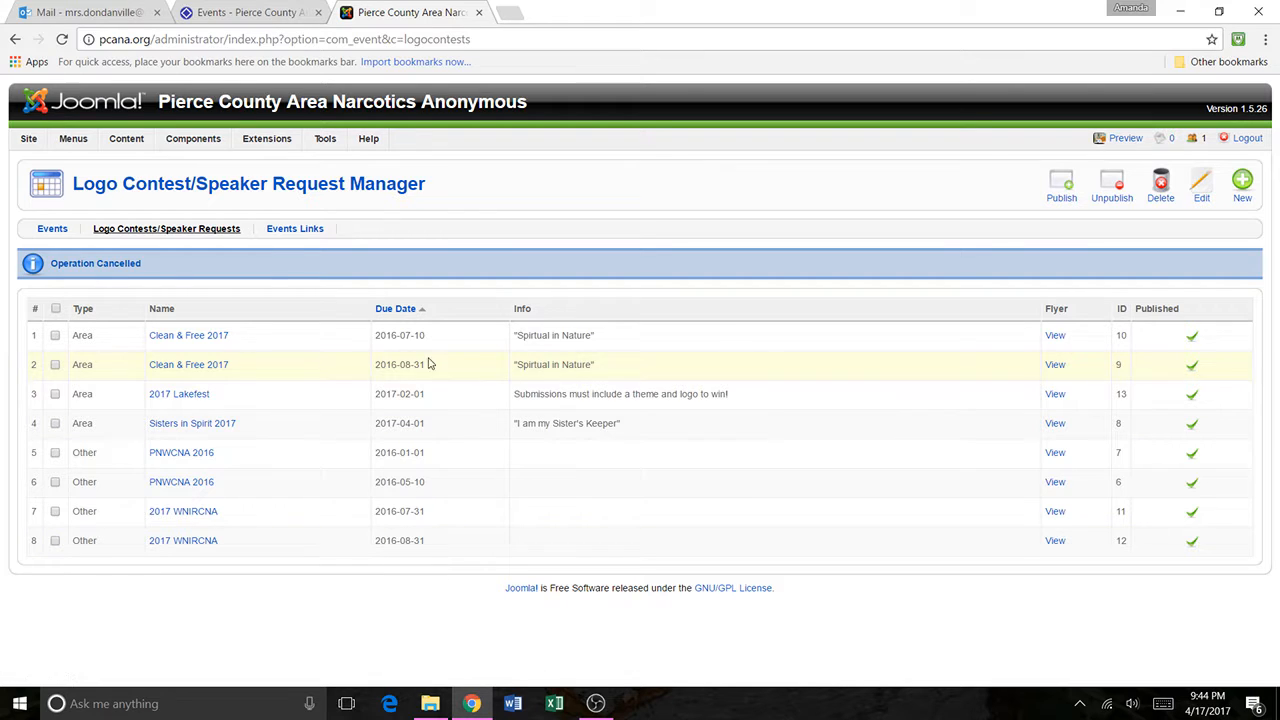
Compare the Events Link Manager list with the area, other and world links on the public Events page, and return to the manager.
{"action": "left_click", "coordinate": [310, 229]}
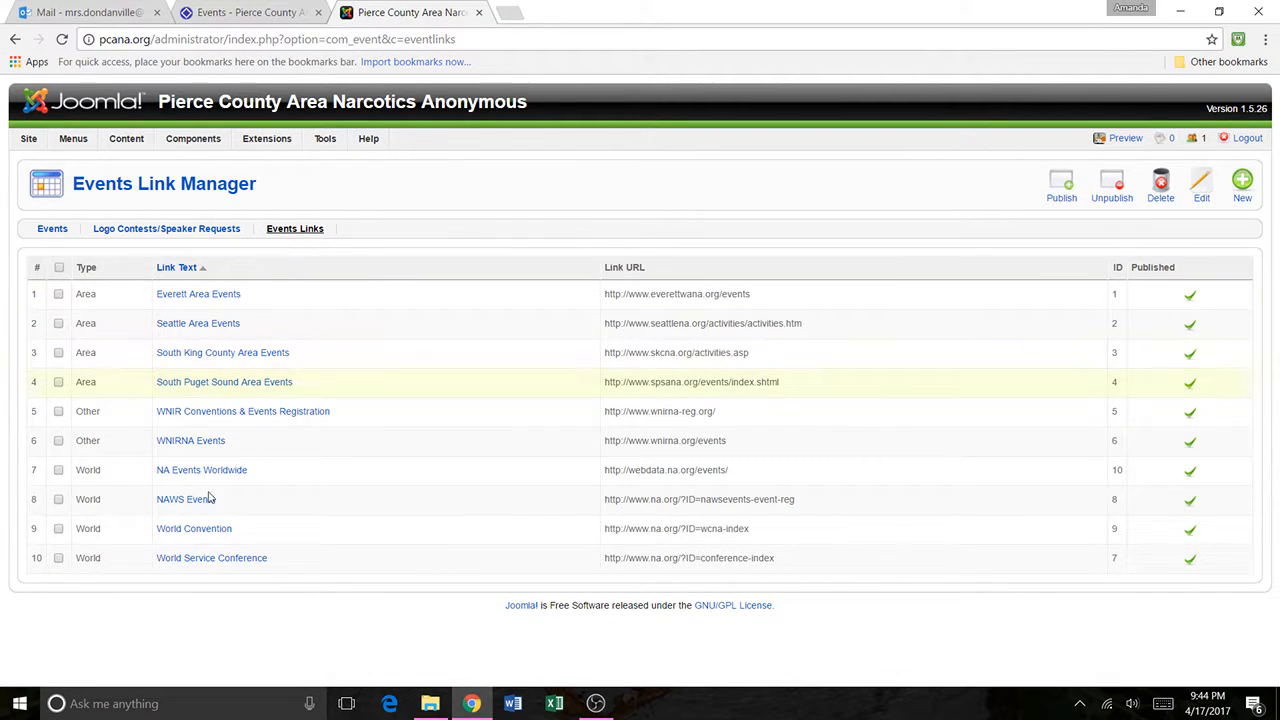
{"action": "left_click", "coordinate": [218, 12]}
{"action": "scroll", "coordinate": [620, 248], "scroll_direction": "down", "scroll_amount": 3}
{"action": "scroll", "coordinate": [622, 246], "scroll_direction": "down", "scroll_amount": 2}
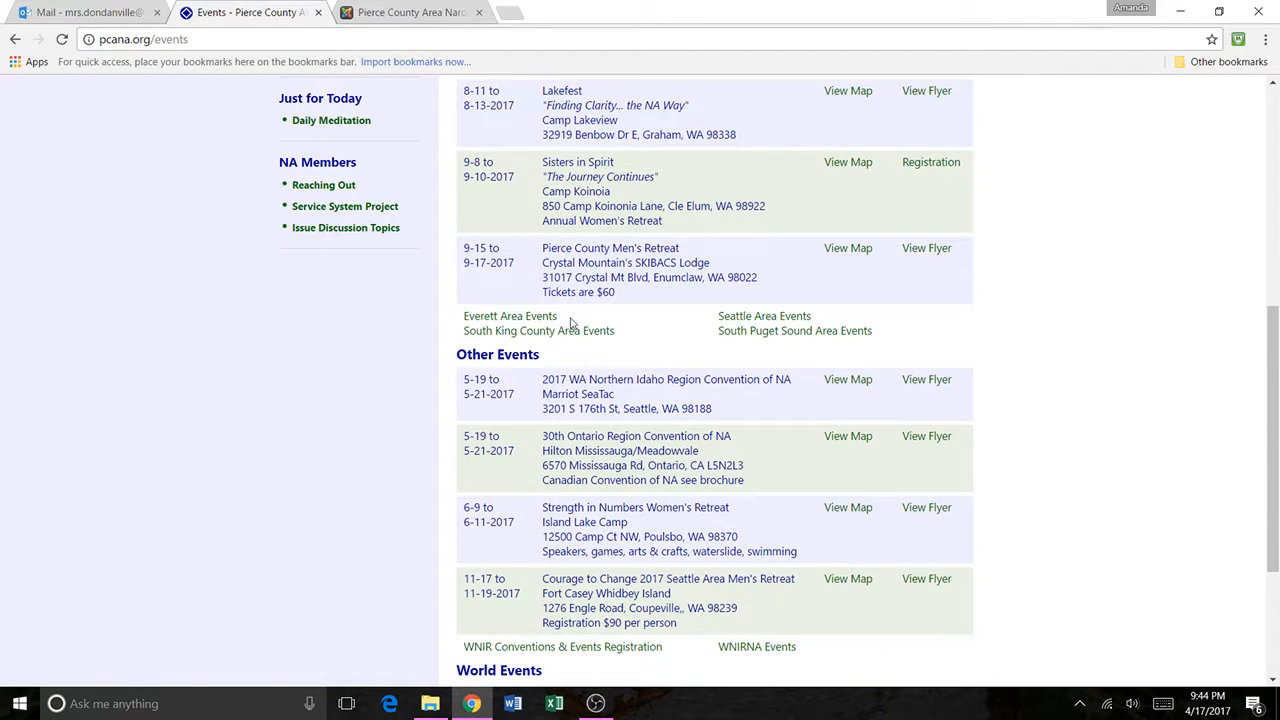
{"action": "scroll", "coordinate": [752, 325], "scroll_direction": "down", "scroll_amount": 3}
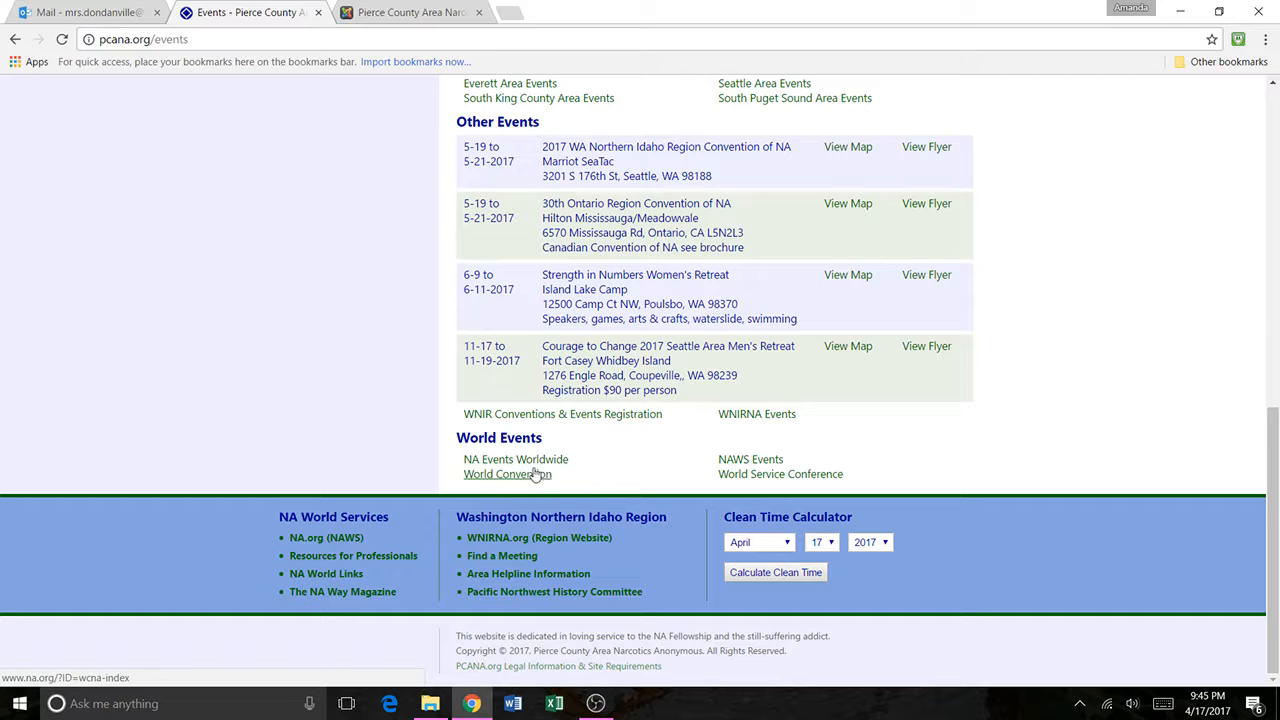
{"action": "left_click", "coordinate": [436, 12]}
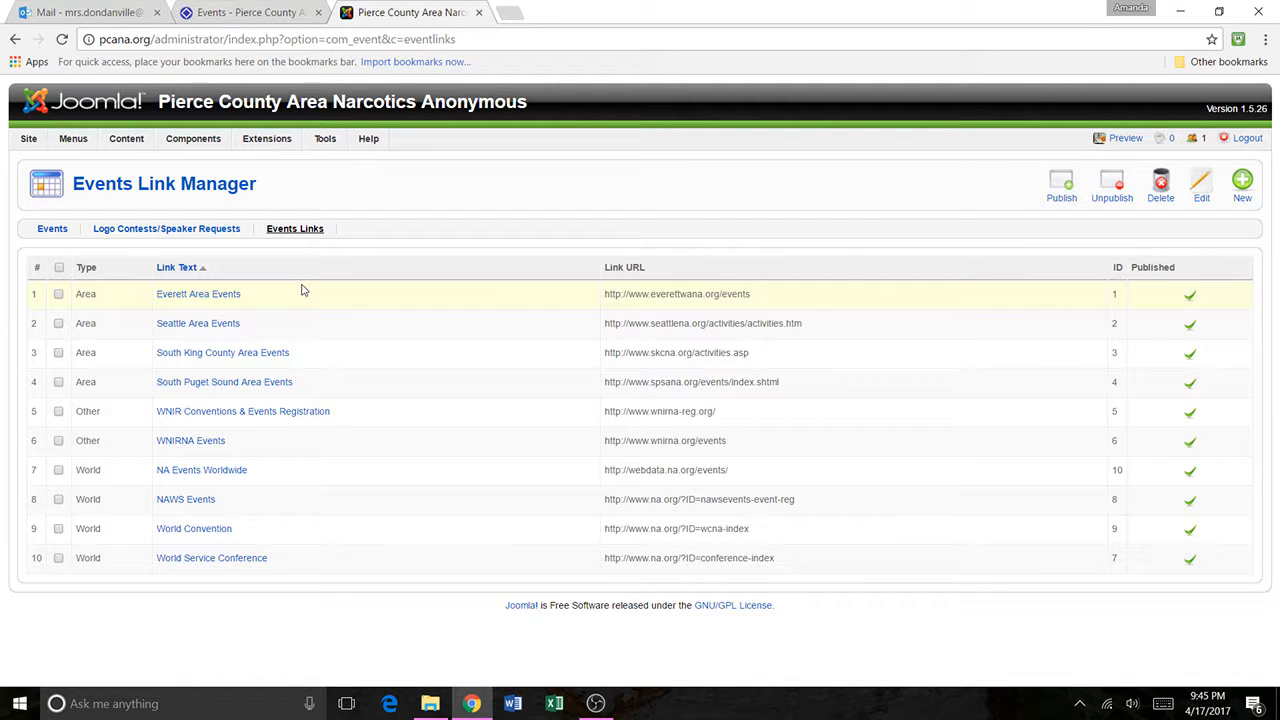
Open the Everett Area Events link for editing and examine its Type options, leaving Area selected.
{"action": "left_click", "coordinate": [205, 293]}
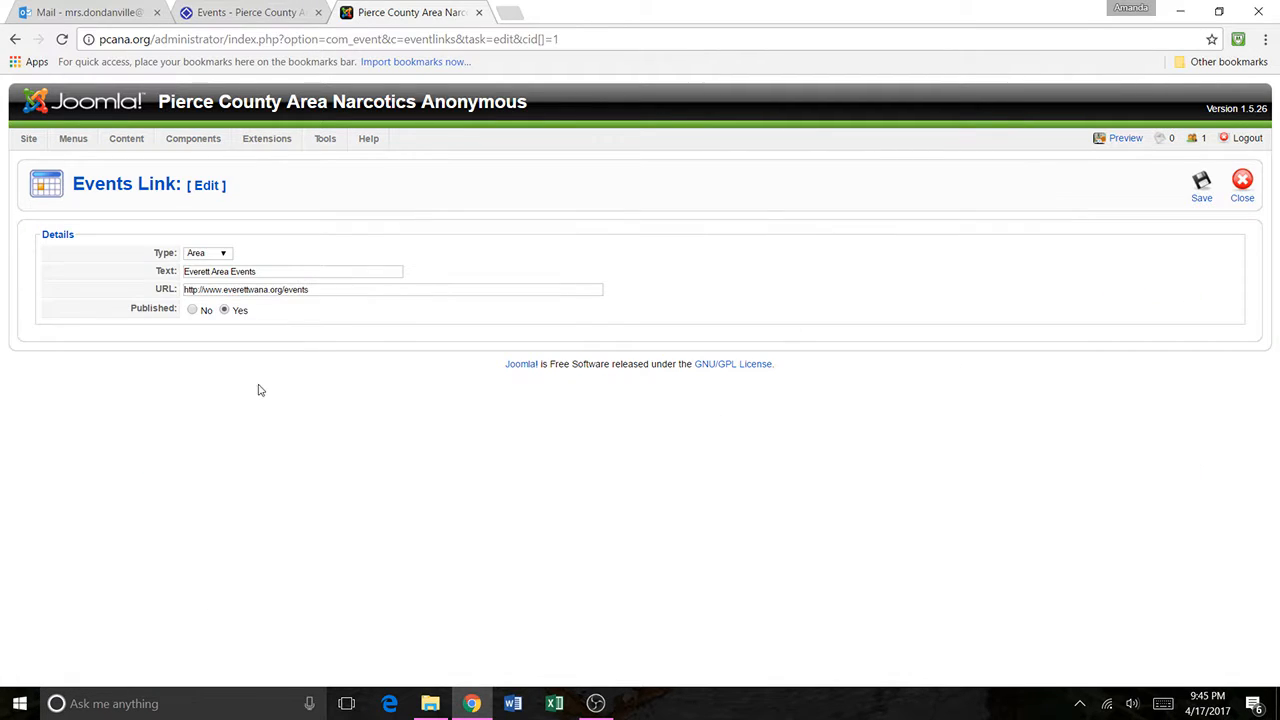
{"action": "left_click", "coordinate": [210, 255]}
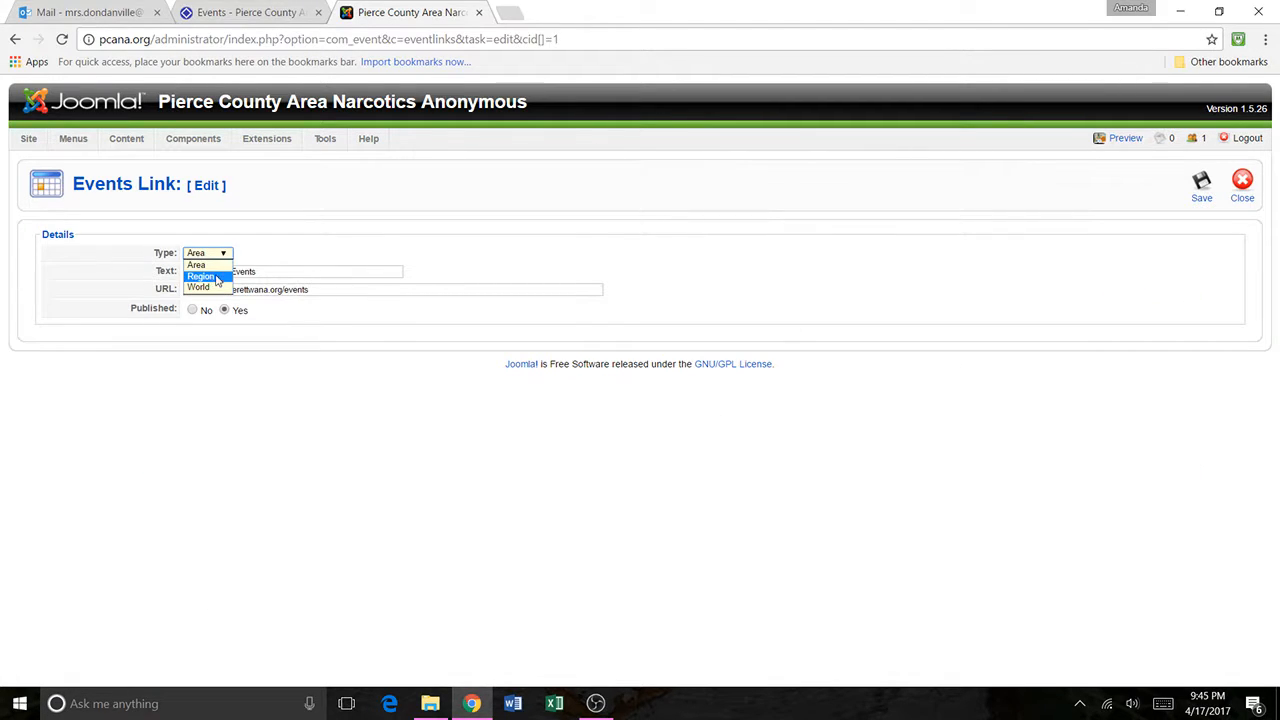
{"action": "left_click", "coordinate": [200, 264]}
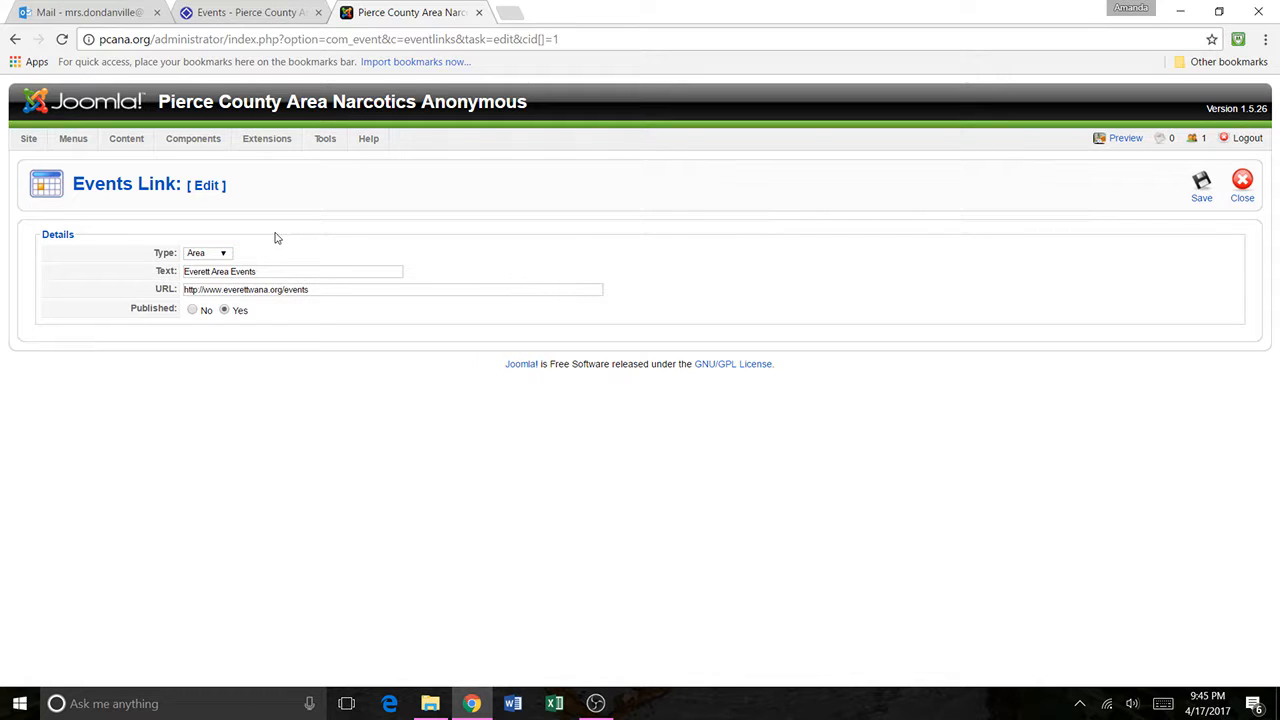
Review the Everett Area Events link's text and URL, and close the entry without saving.
{"action": "left_click", "coordinate": [309, 272]}
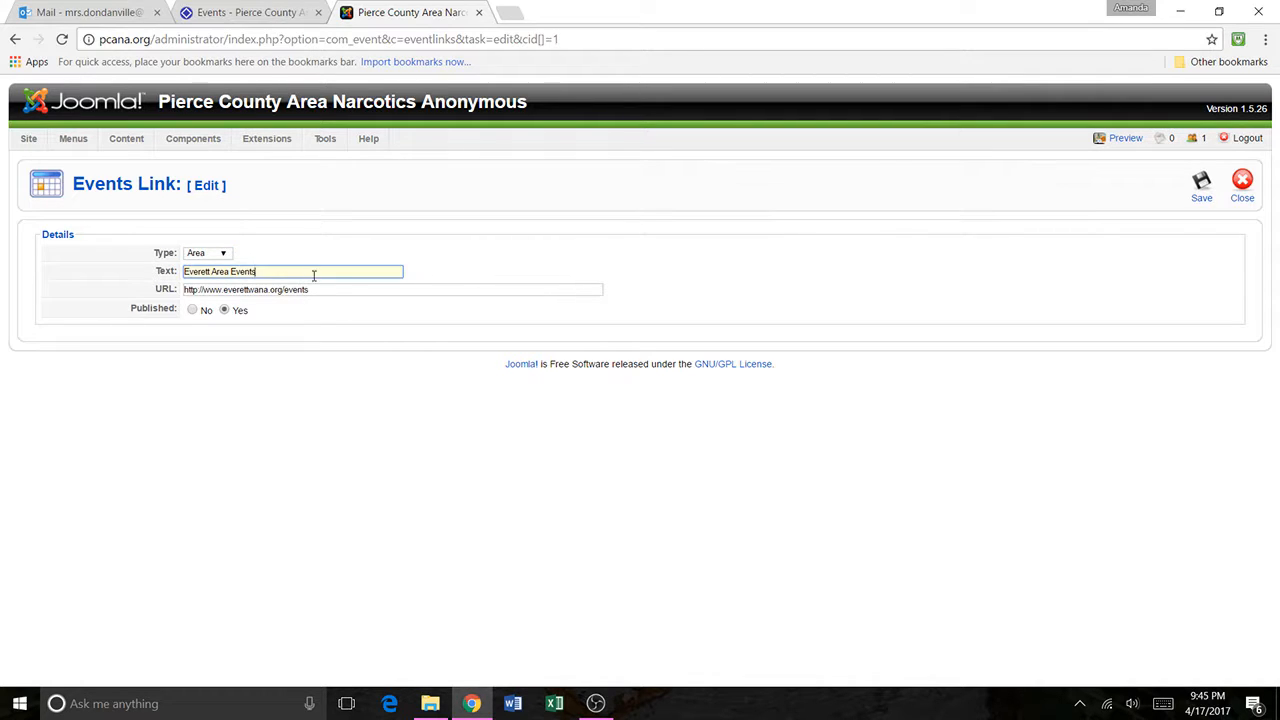
{"action": "left_click", "coordinate": [337, 289]}
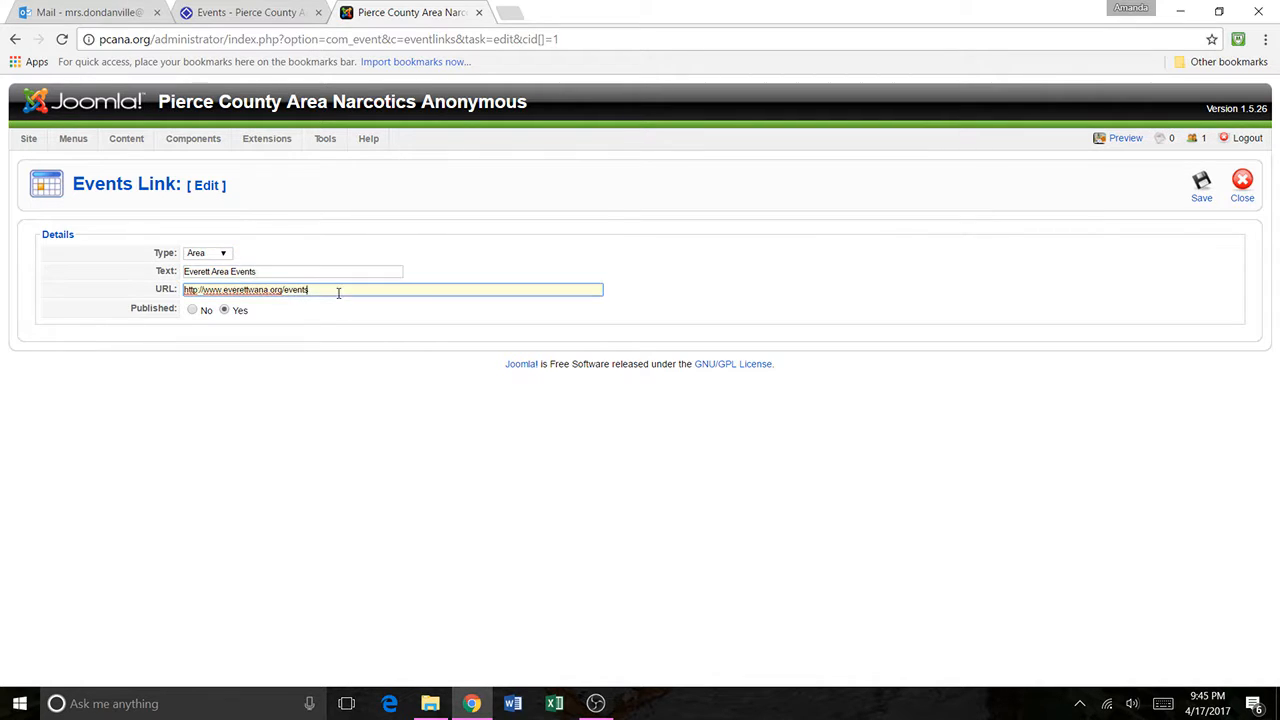
{"action": "left_click", "coordinate": [1245, 192]}
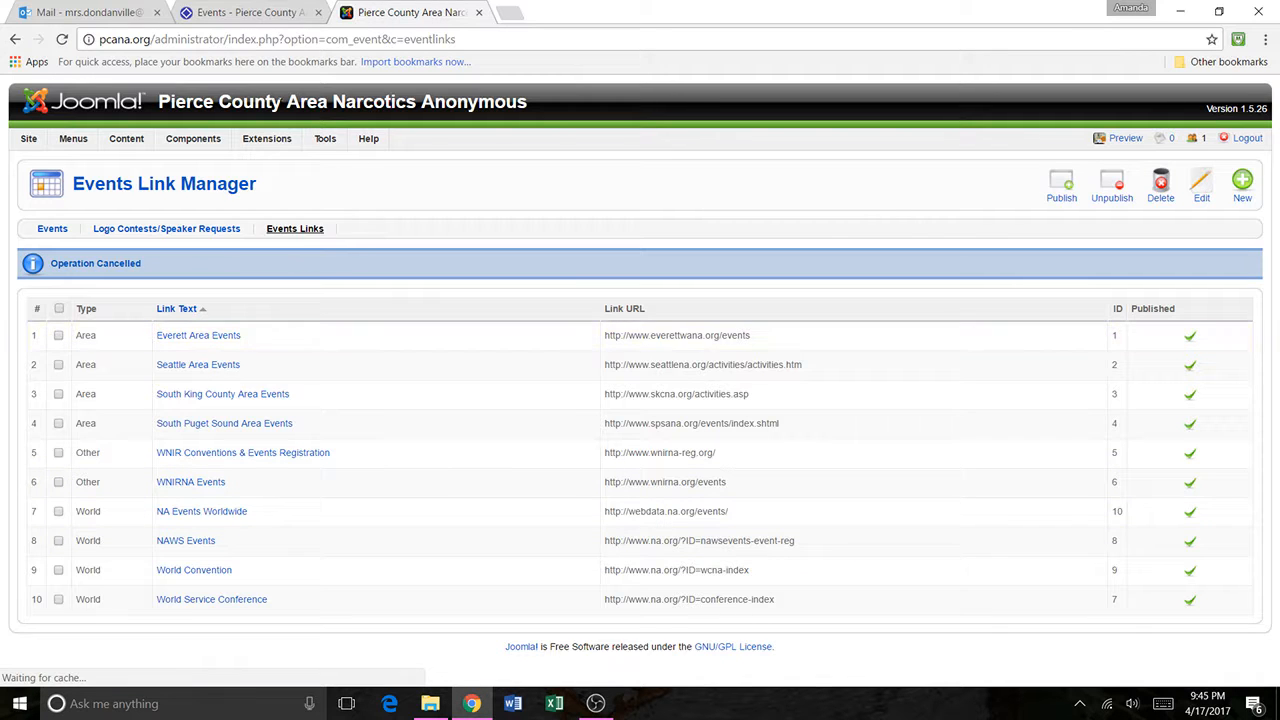
Return to the public Events page and examine the Area Events heading and mailing list introduction above the event list.
{"action": "left_click", "coordinate": [295, 11]}
{"action": "scroll", "coordinate": [556, 300], "scroll_direction": "up", "scroll_amount": 6}
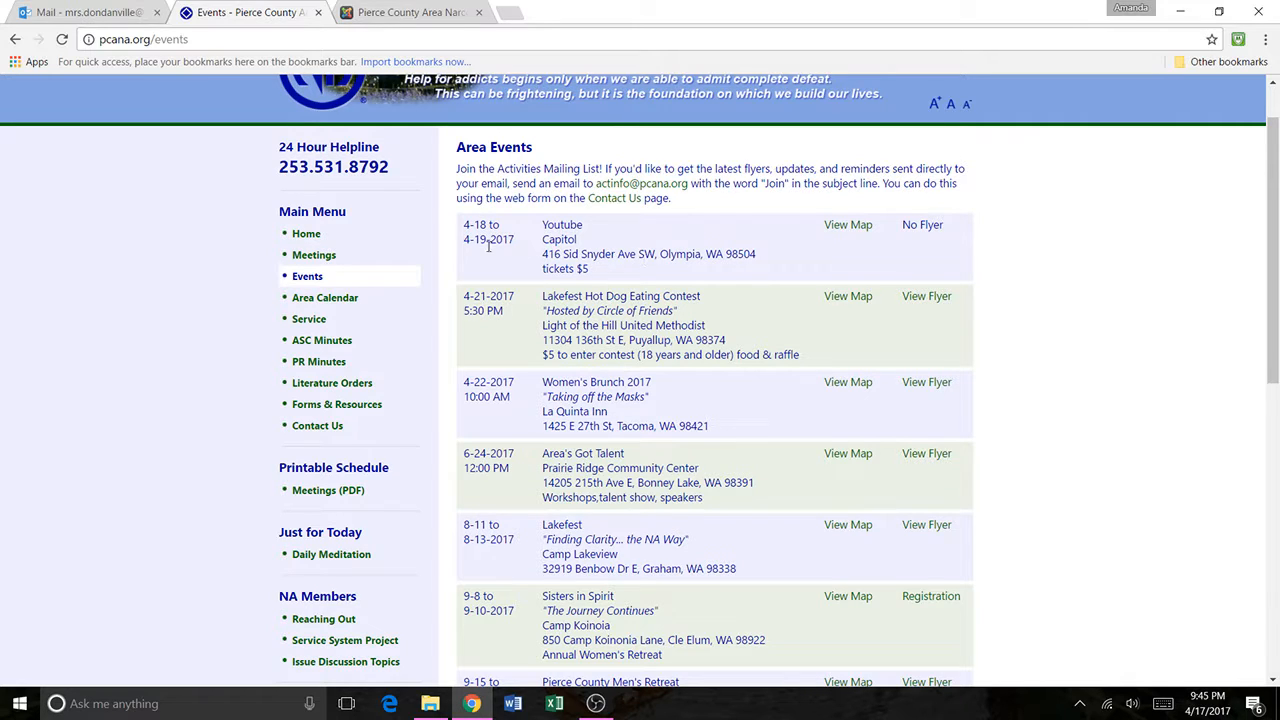
{"action": "scroll", "coordinate": [509, 205], "scroll_direction": "up", "scroll_amount": 2}
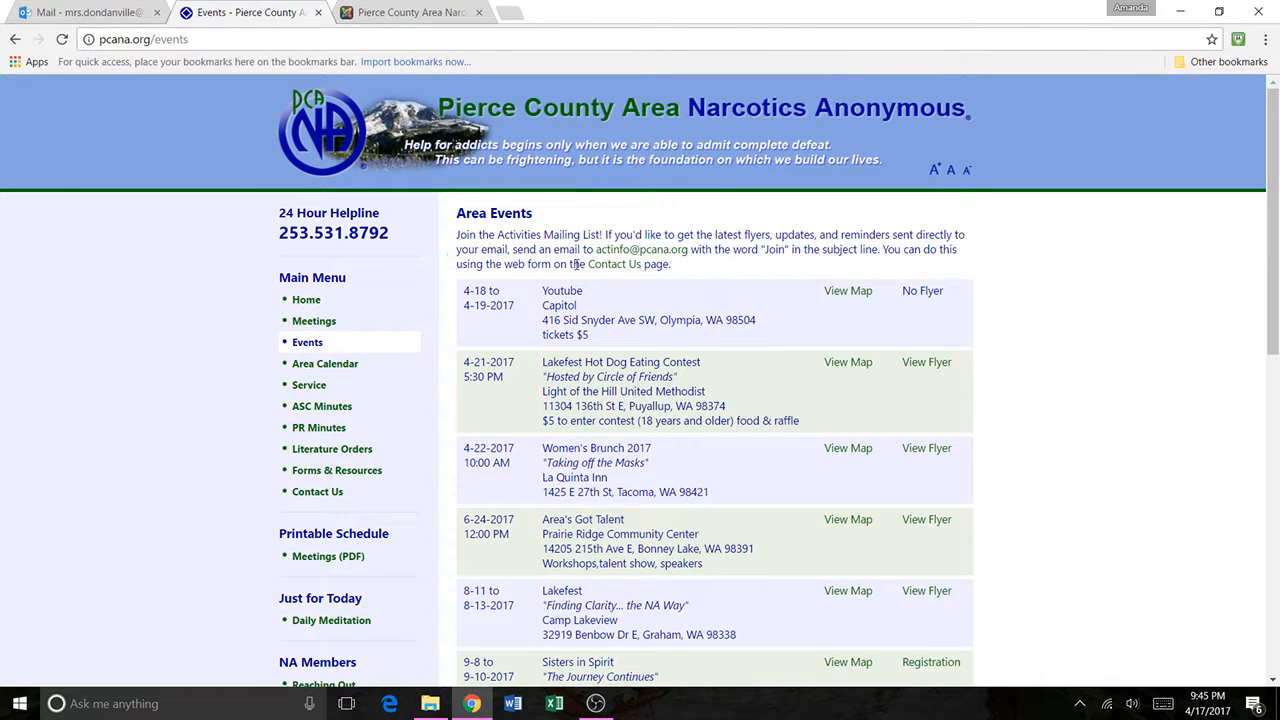
{"action": "left_click_drag", "start_coordinate": [674, 266], "coordinate": [460, 212]}
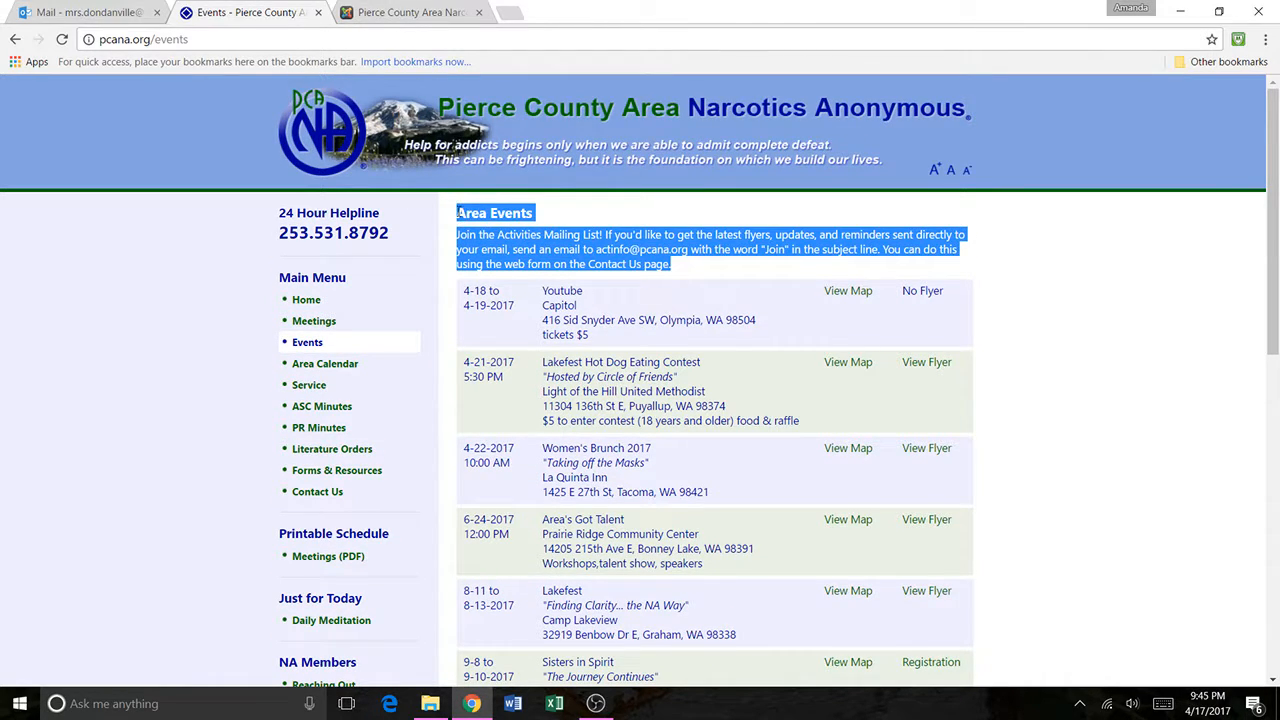
{"action": "left_click", "coordinate": [762, 268]}
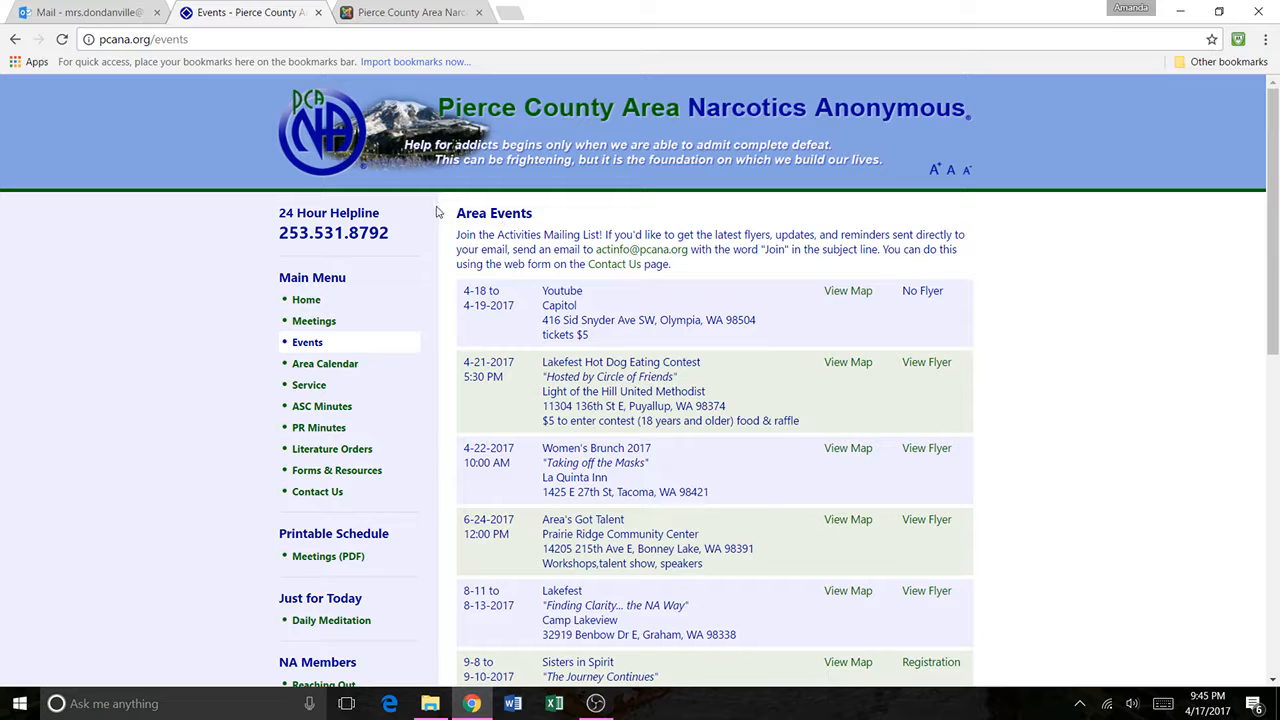
{"action": "left_click_drag", "start_coordinate": [453, 221], "coordinate": [676, 266]}
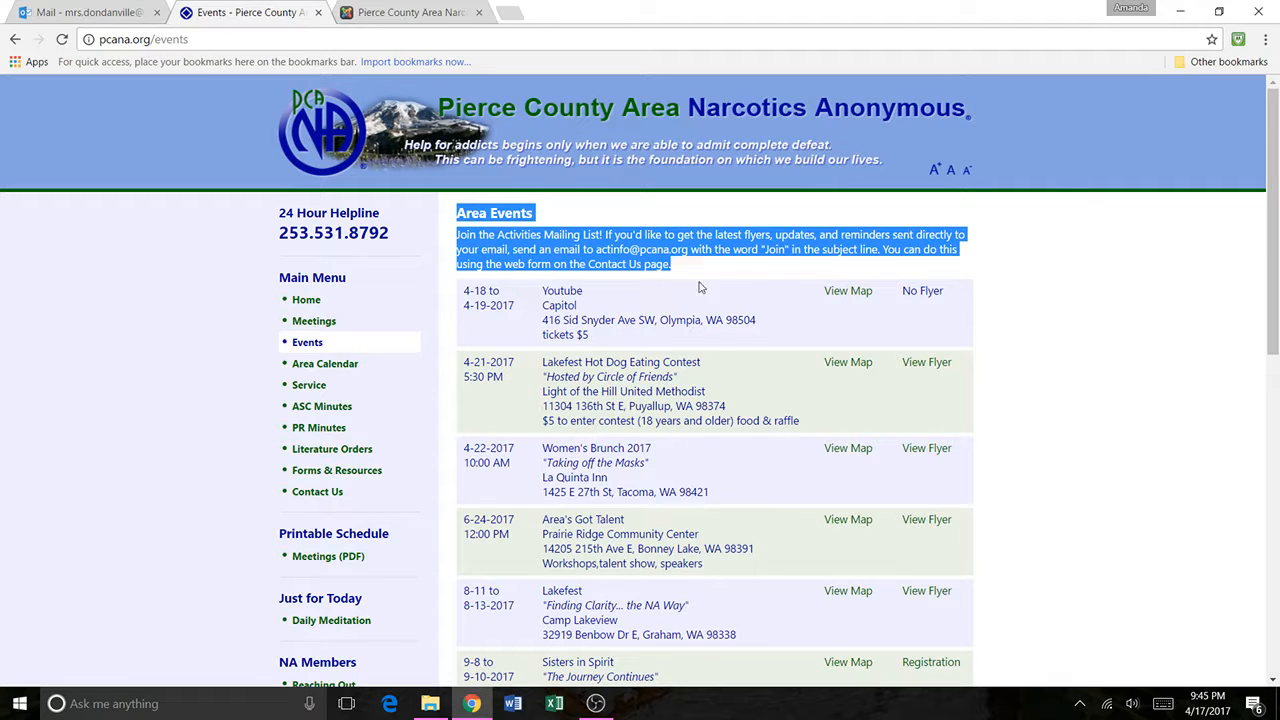
{"action": "left_click", "coordinate": [712, 304]}
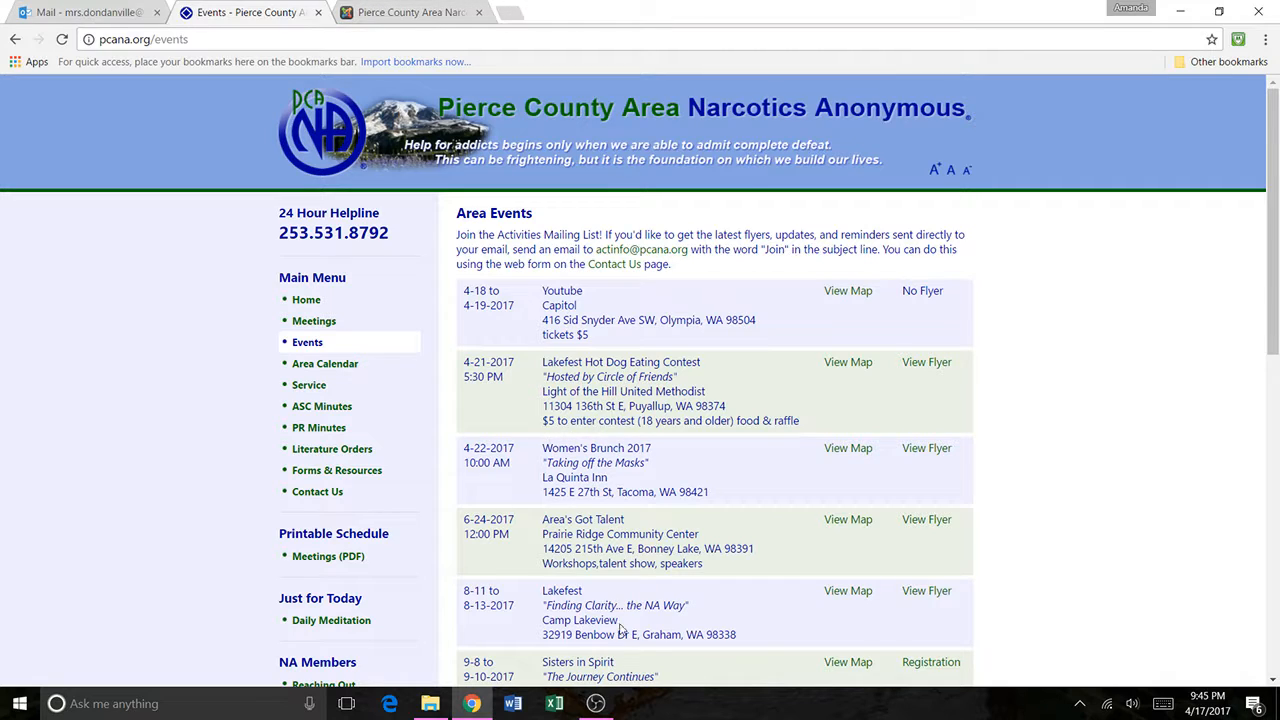
{"action": "mouse_move", "coordinate": [590, 712]}
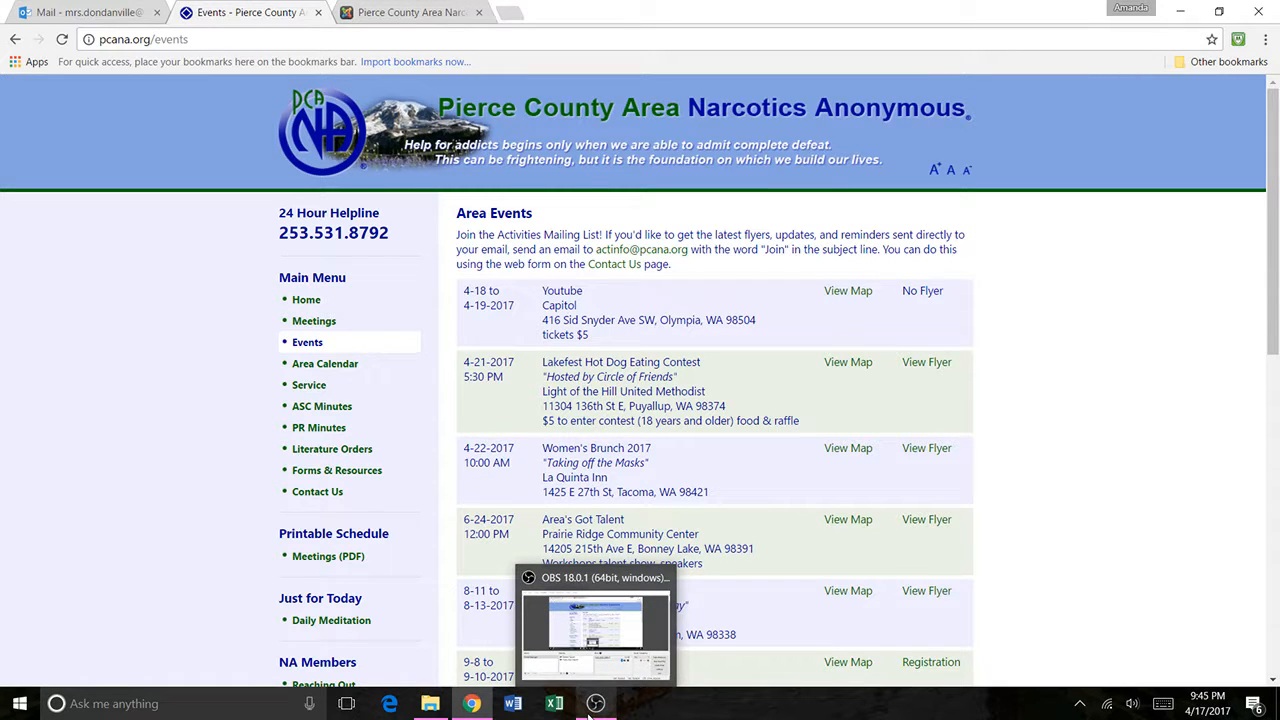